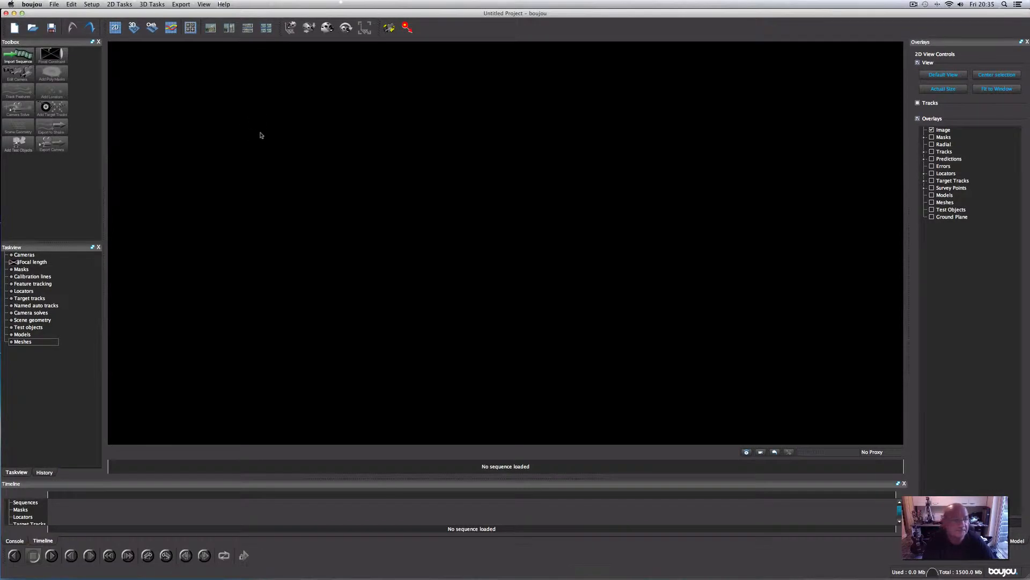
# Step: Start importing an image sequence and choose patio.MOV from the home folder's Desktop as its source
pyautogui.click(12, 58)
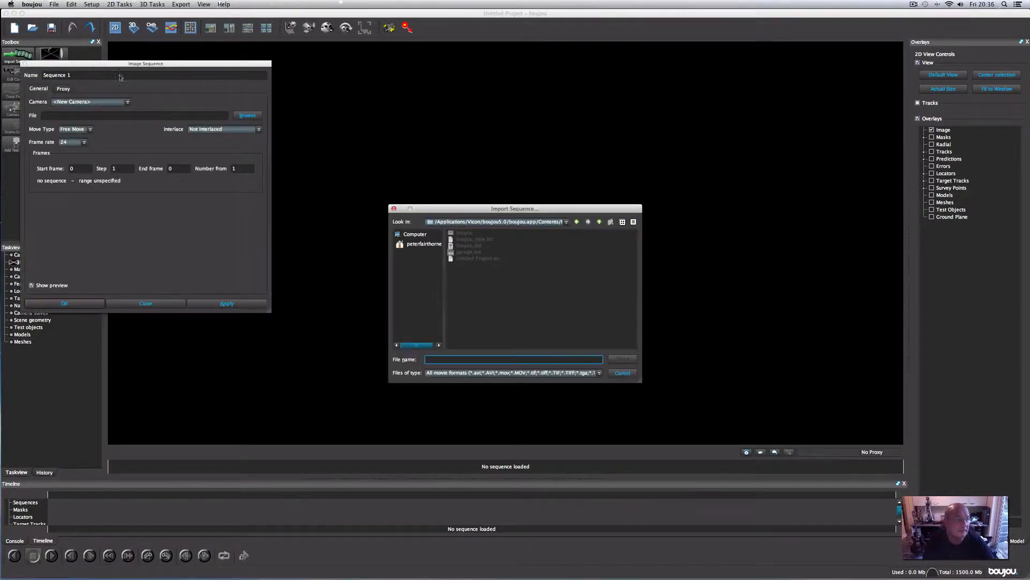
pyautogui.click(425, 245)
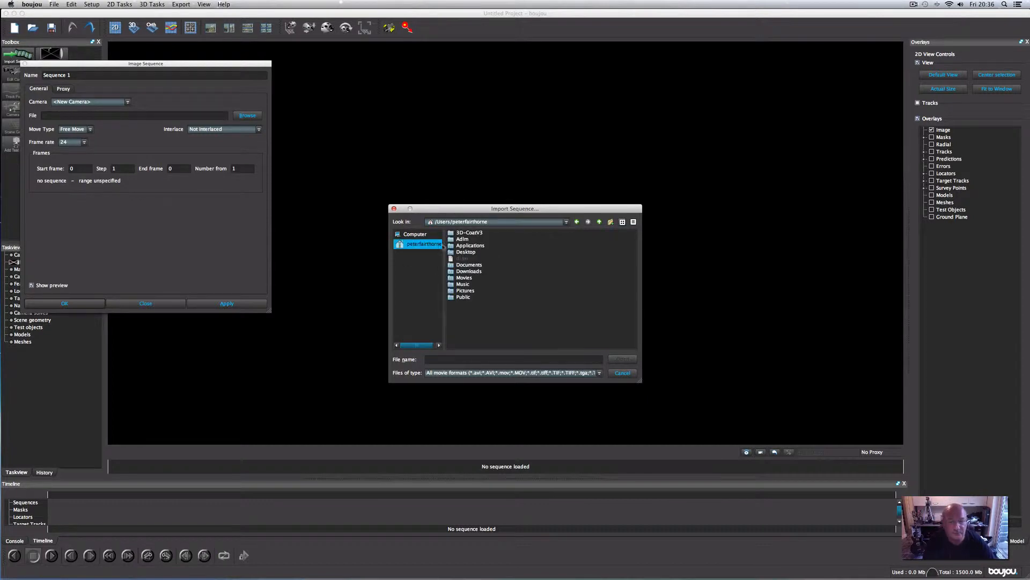
pyautogui.doubleClick(463, 252)
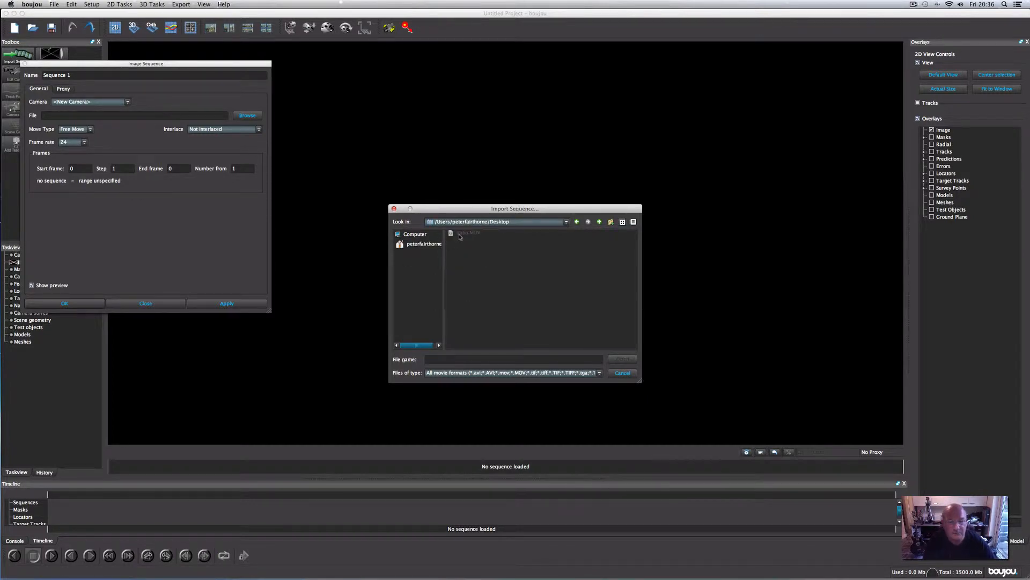
pyautogui.click(467, 233)
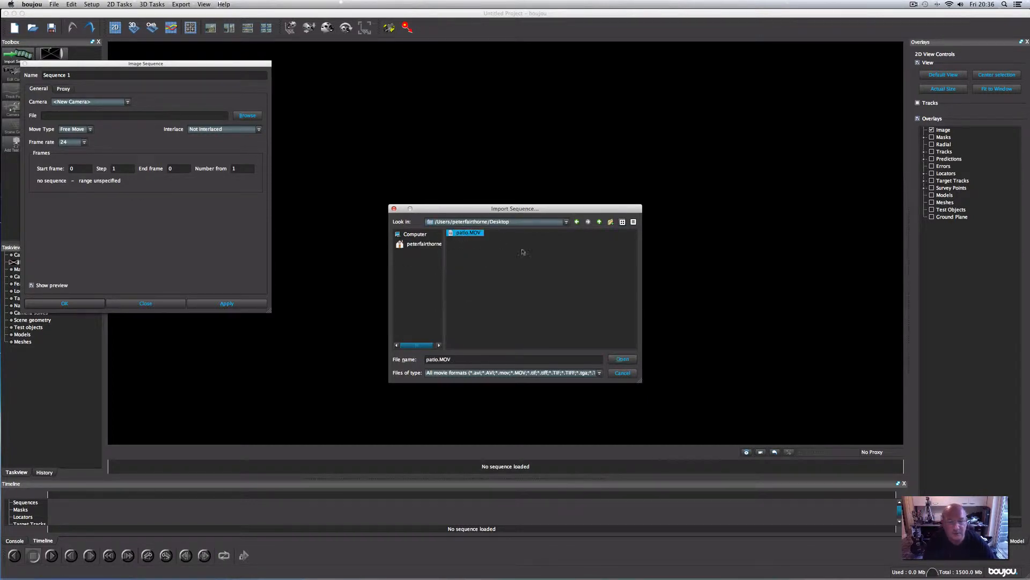
pyautogui.click(621, 359)
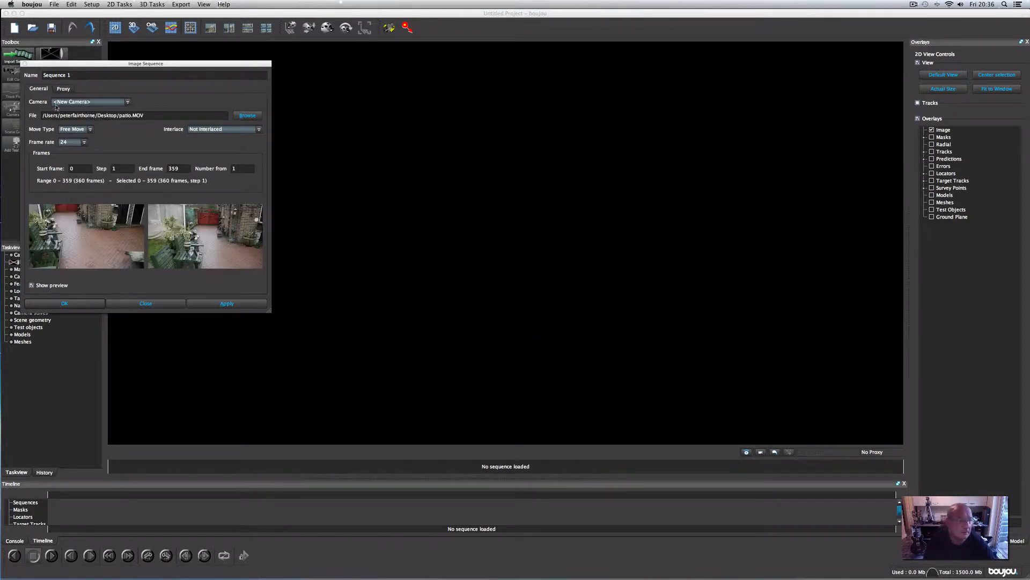
# Step: Set the sequence's frame rate to 30 and import the clip as a free-move, non-interlaced sequence on a new camera
pyautogui.moveTo(70, 68); pyautogui.dragTo(260, 86)
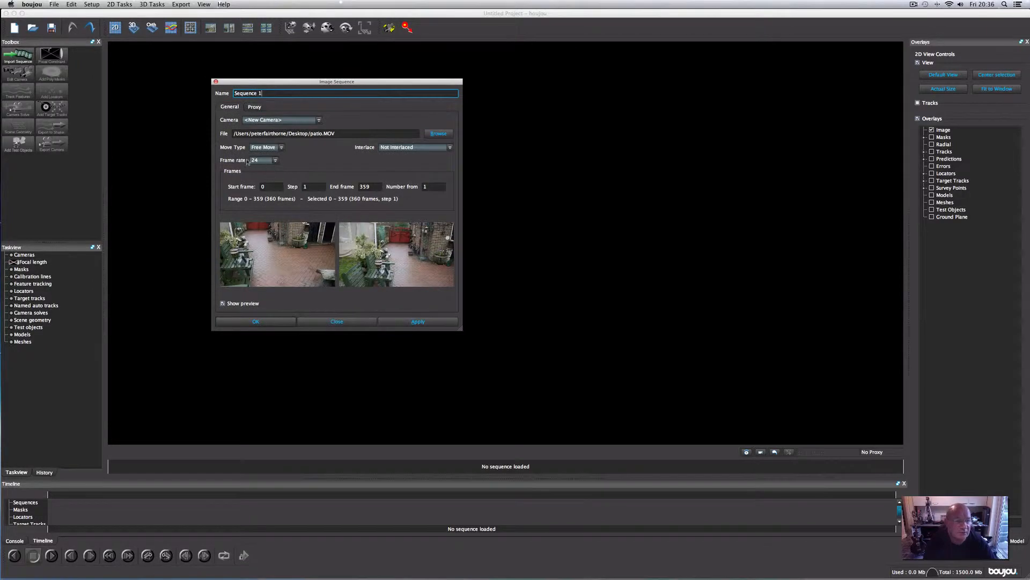
pyautogui.click(265, 161)
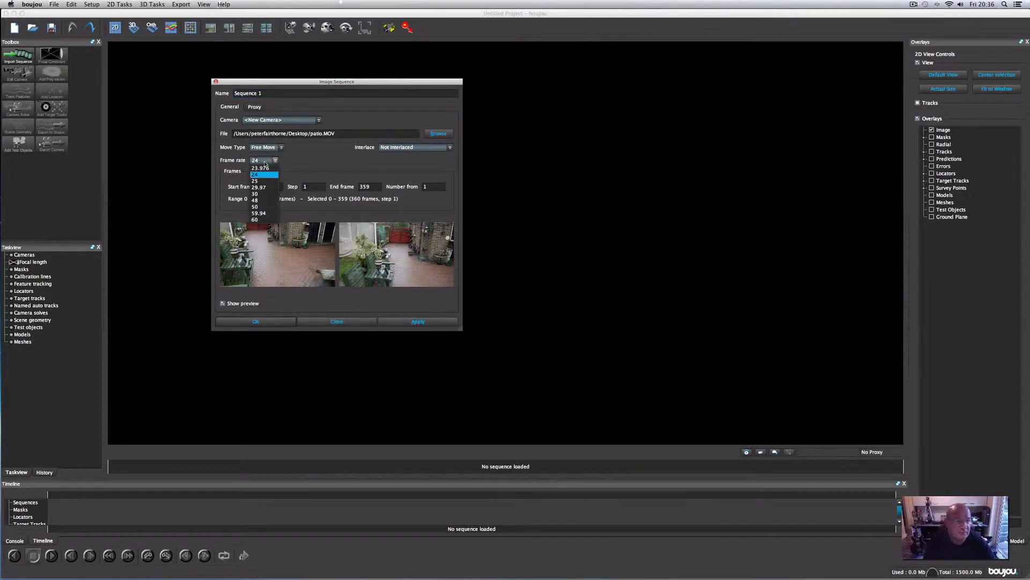
pyautogui.click(261, 196)
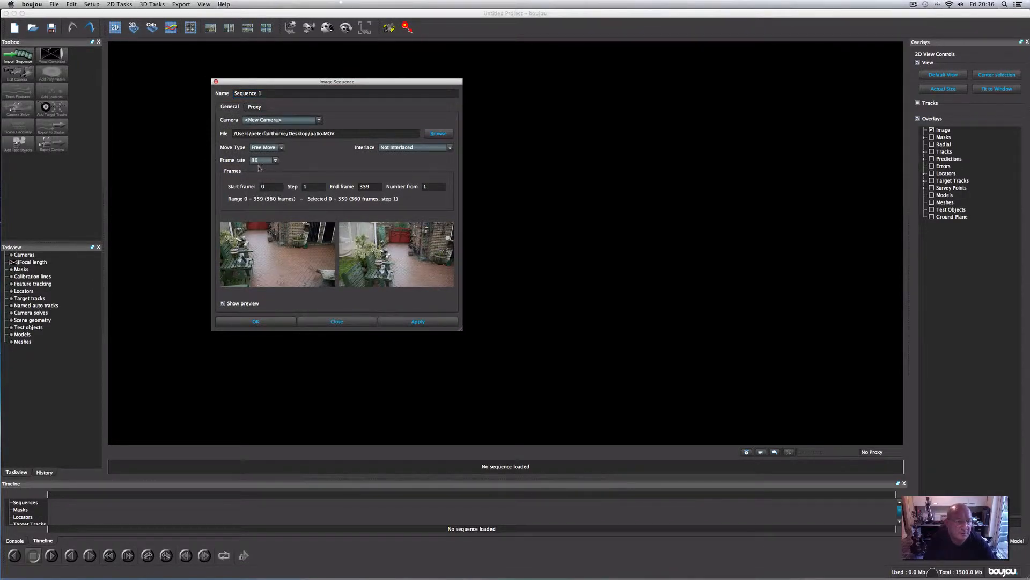
pyautogui.click(414, 321)
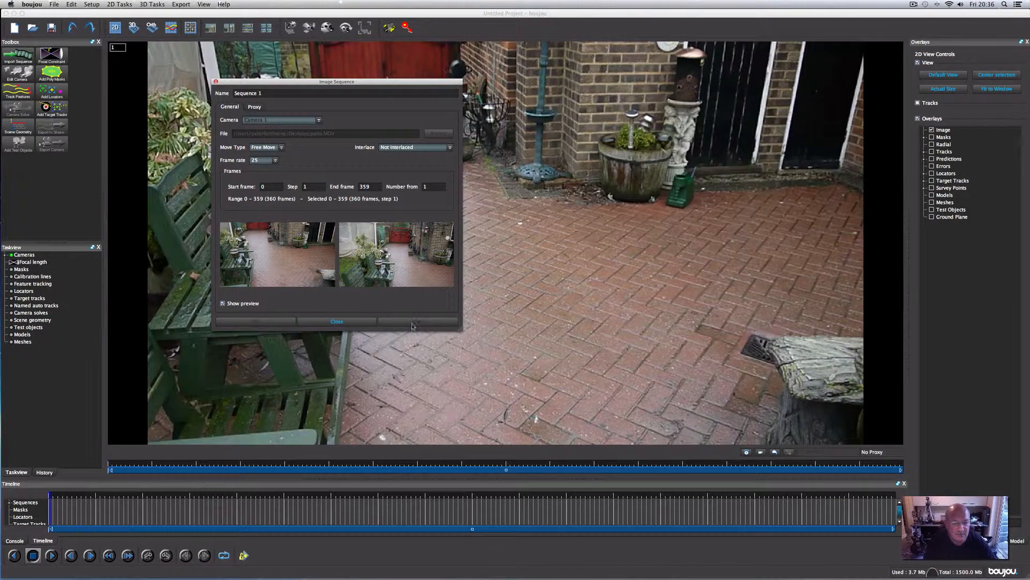
pyautogui.click(340, 323)
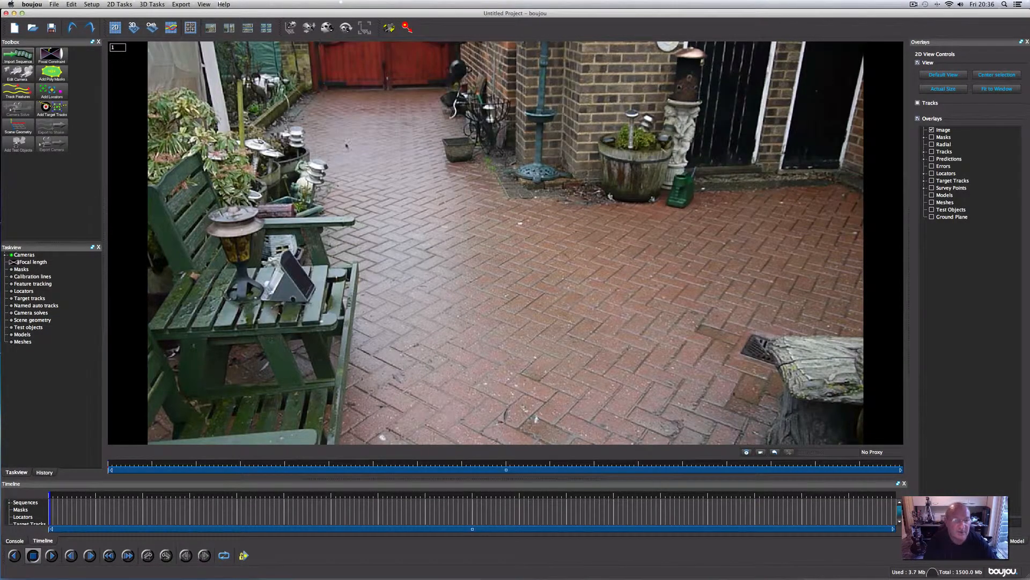
# Step: Edit the imported sequence's properties to set its frame rate to 30
pyautogui.click(91, 4)
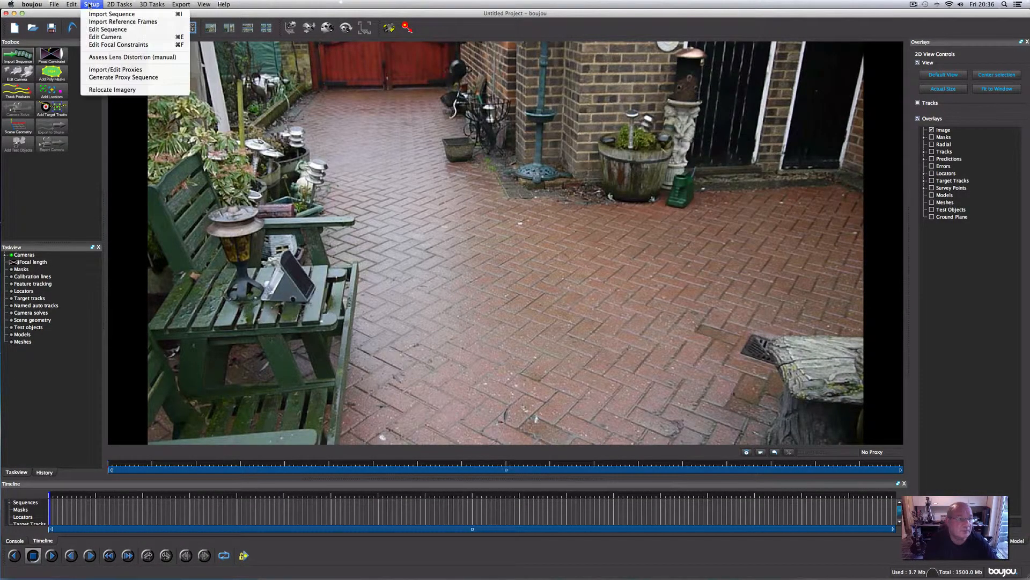
pyautogui.click(107, 29)
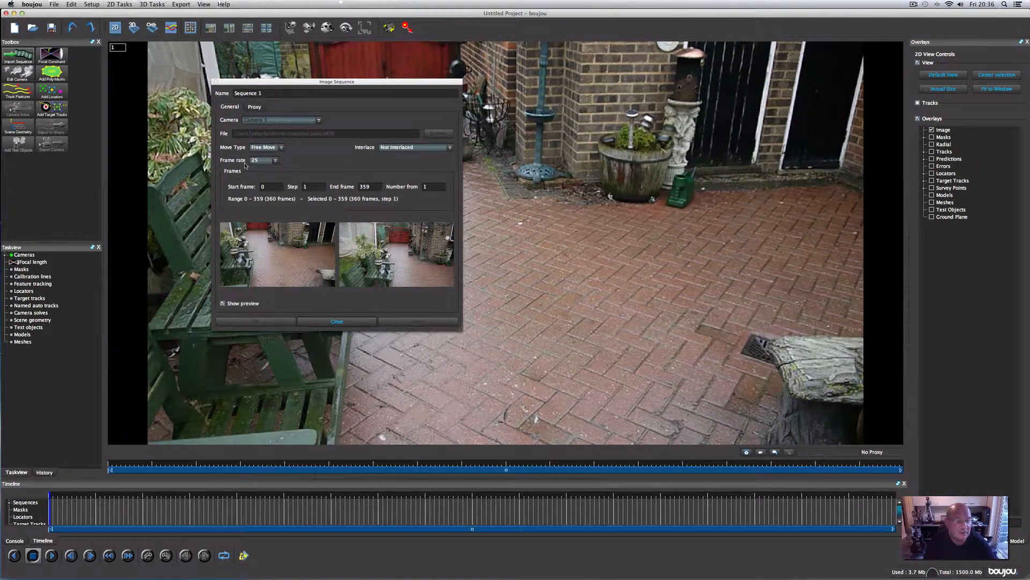
pyautogui.click(263, 160)
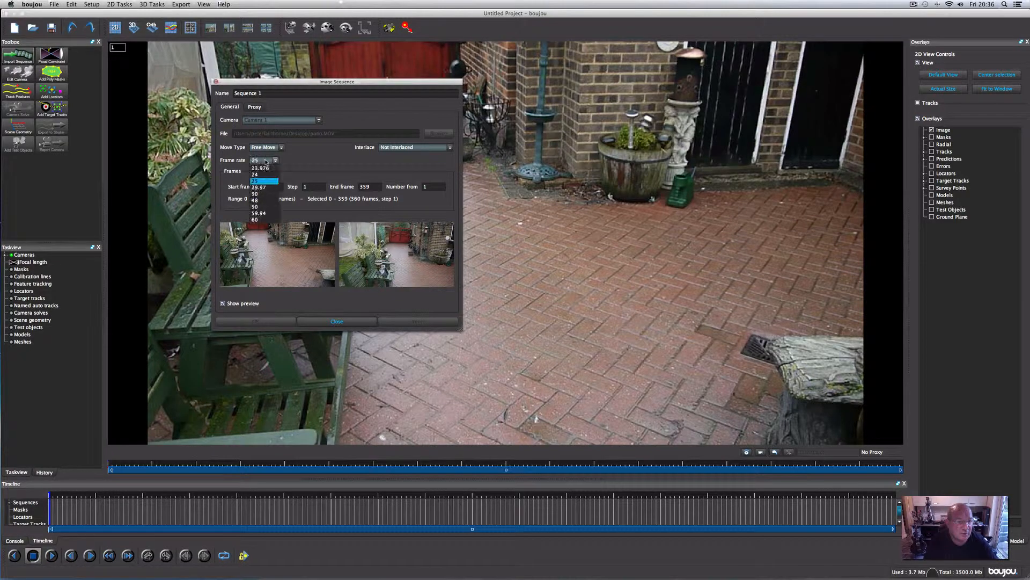
pyautogui.click(263, 194)
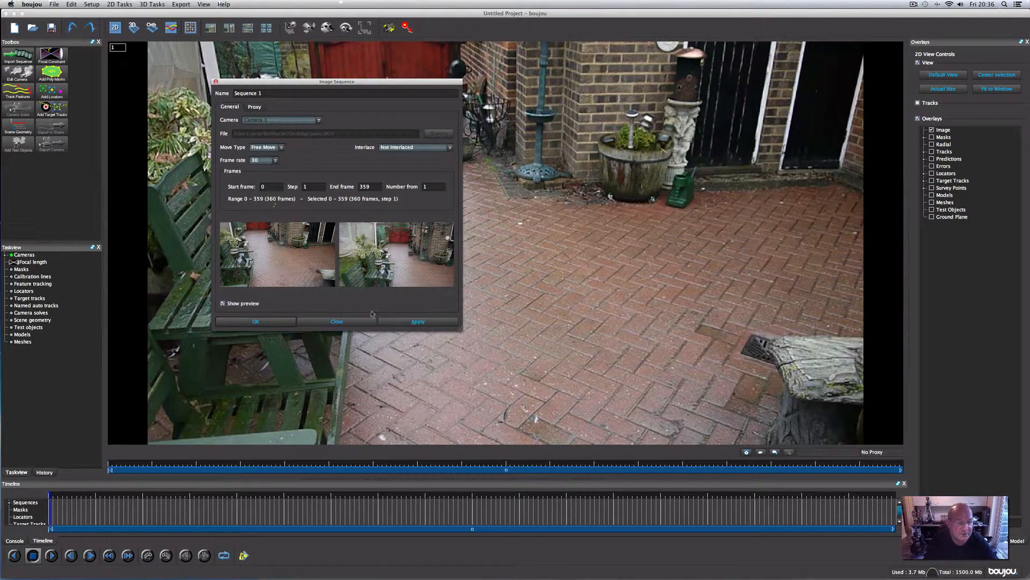
pyautogui.click(348, 322)
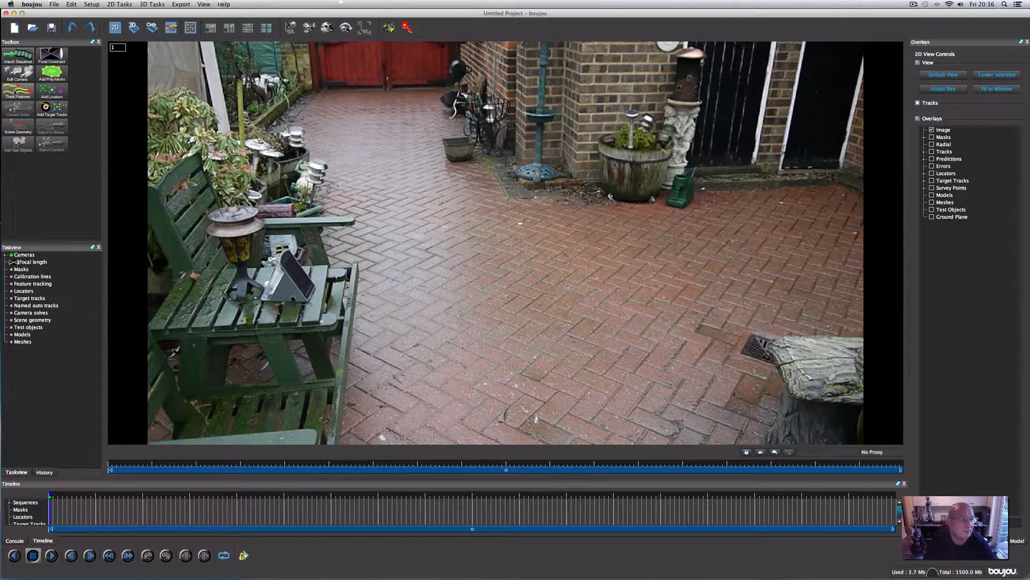
# Step: Run feature tracking on Sequence 1 across all frames
pyautogui.click(17, 92)
pyautogui.moveTo(38, 65); pyautogui.dragTo(208, 98)
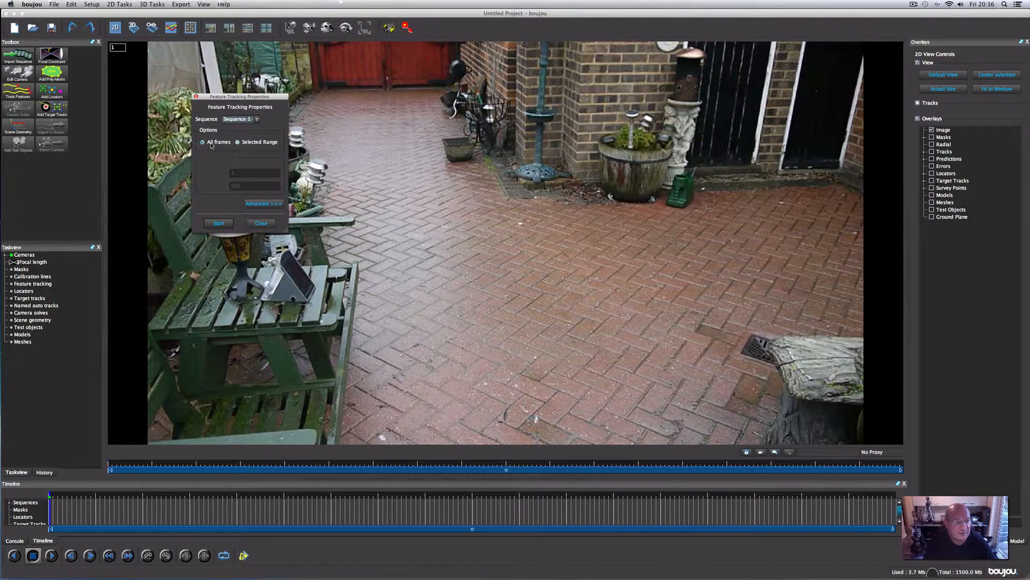
pyautogui.click(217, 223)
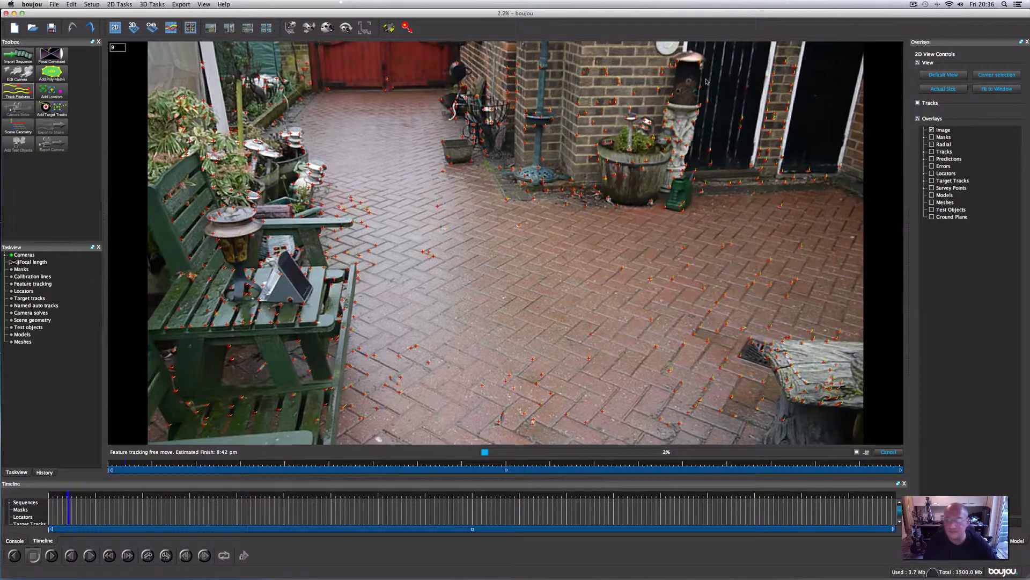
pyautogui.click(913, 5)
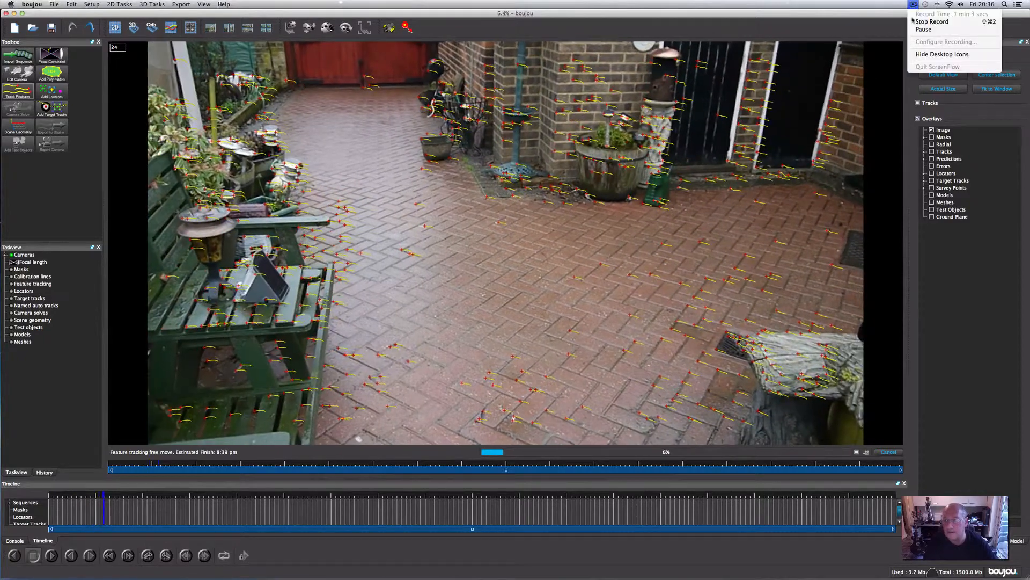
pyautogui.click(924, 29)
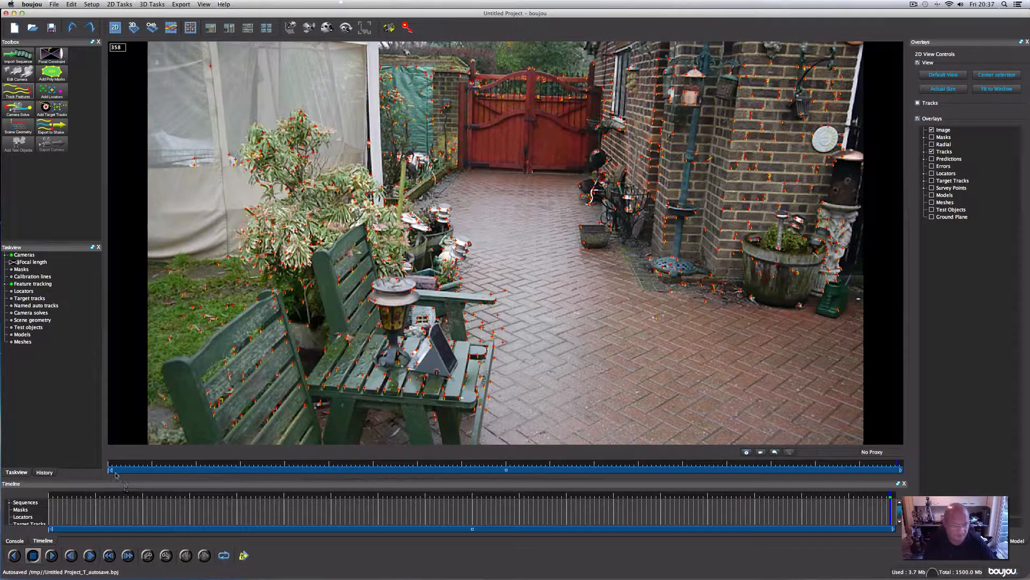
# Step: Return to the first frame and run a camera solve on all frames of Sequence 1 with camera path smoothness optimization
pyautogui.moveTo(110, 465)
pyautogui.mouseDown()
pyautogui.moveTo(581, 463)
pyautogui.moveTo(105, 462)
pyautogui.mouseUp()
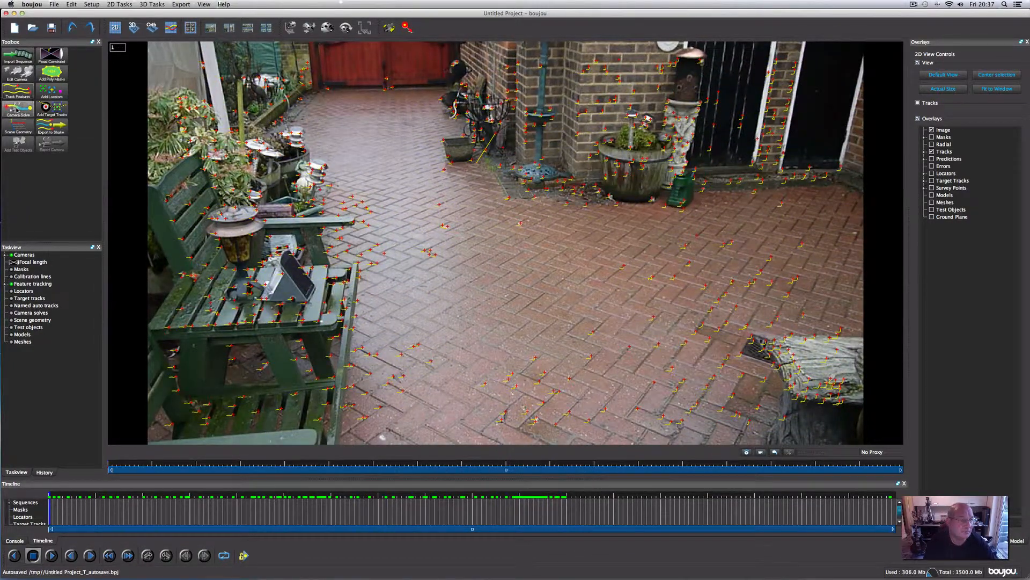
pyautogui.click(17, 107)
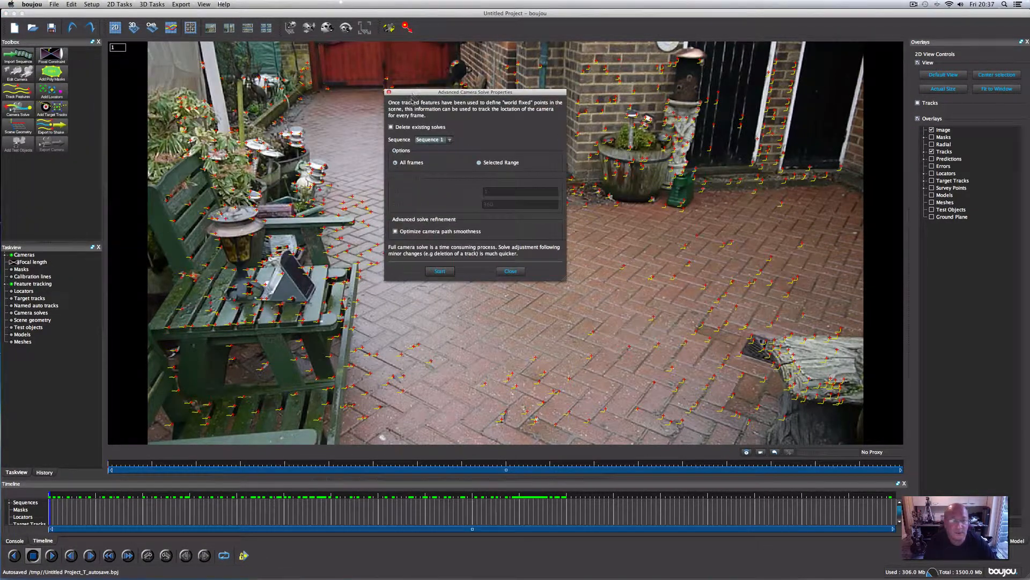
pyautogui.click(395, 231)
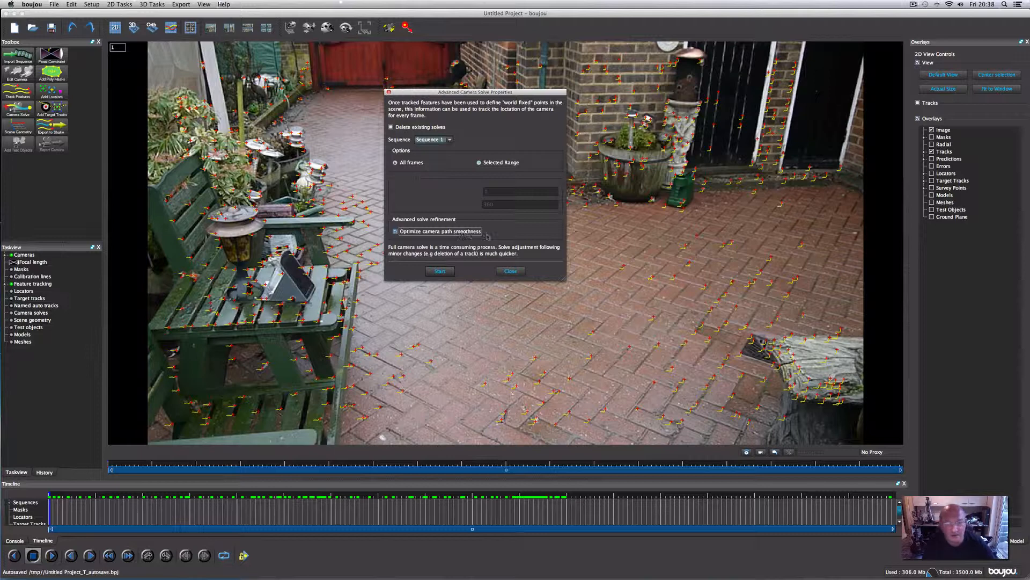
pyautogui.click(439, 272)
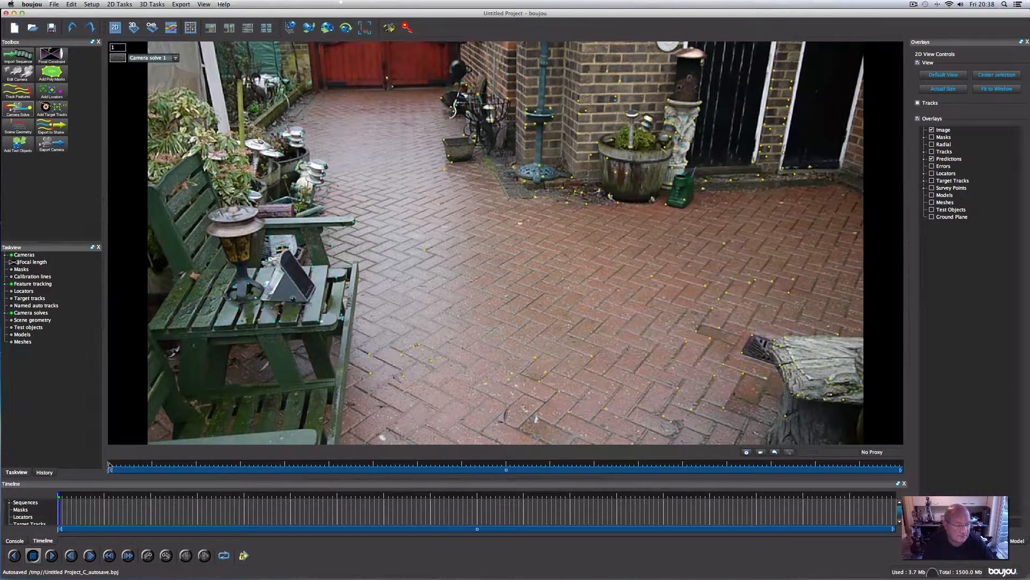
# Step: Return to the first frame and add a scene geometry coordinate frame hint of type z-axis
pyautogui.moveTo(109, 465)
pyautogui.mouseDown()
pyautogui.moveTo(413, 473)
pyautogui.moveTo(107, 465)
pyautogui.mouseUp()
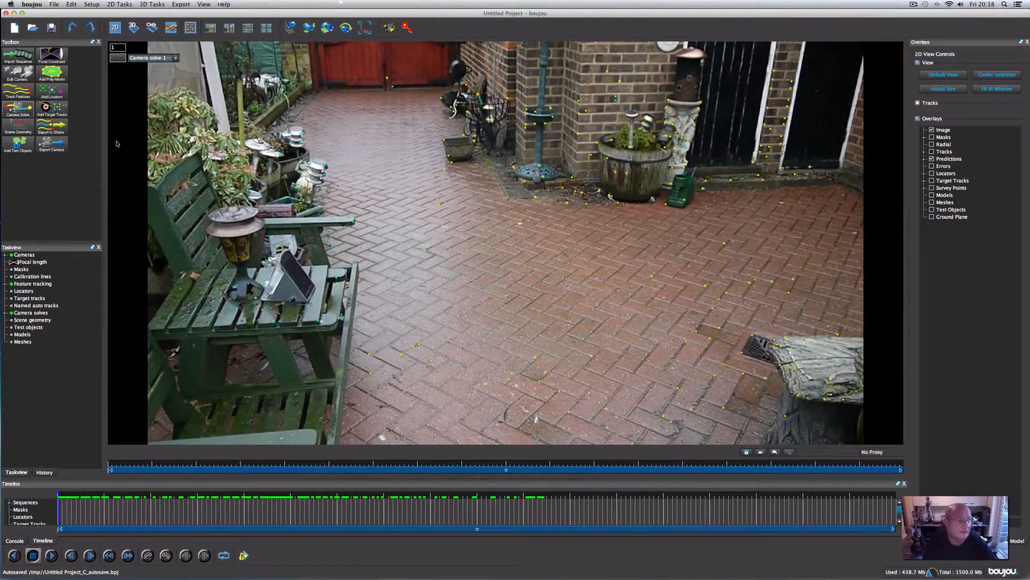
pyautogui.click(19, 127)
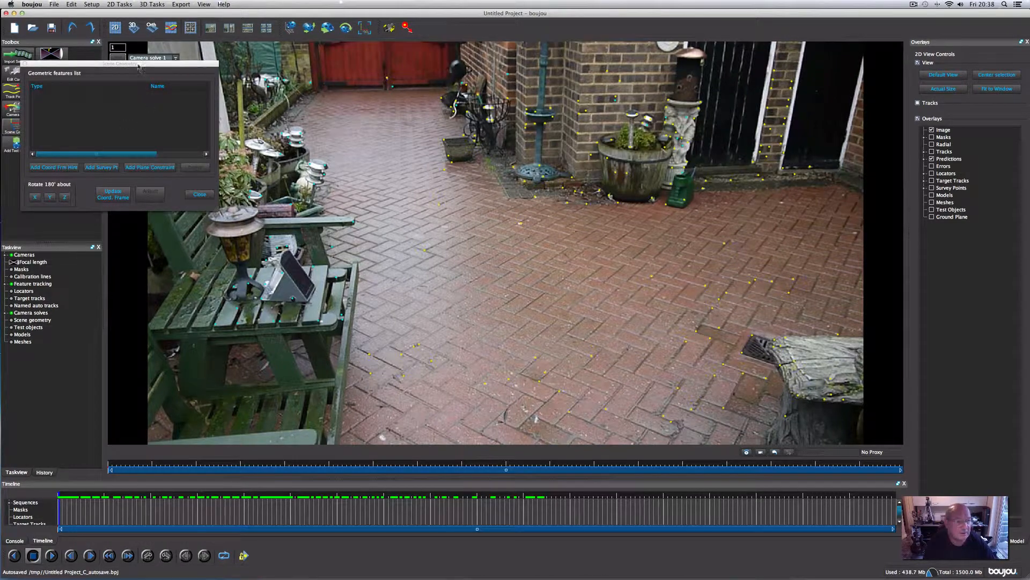
pyautogui.moveTo(139, 64); pyautogui.dragTo(764, 73)
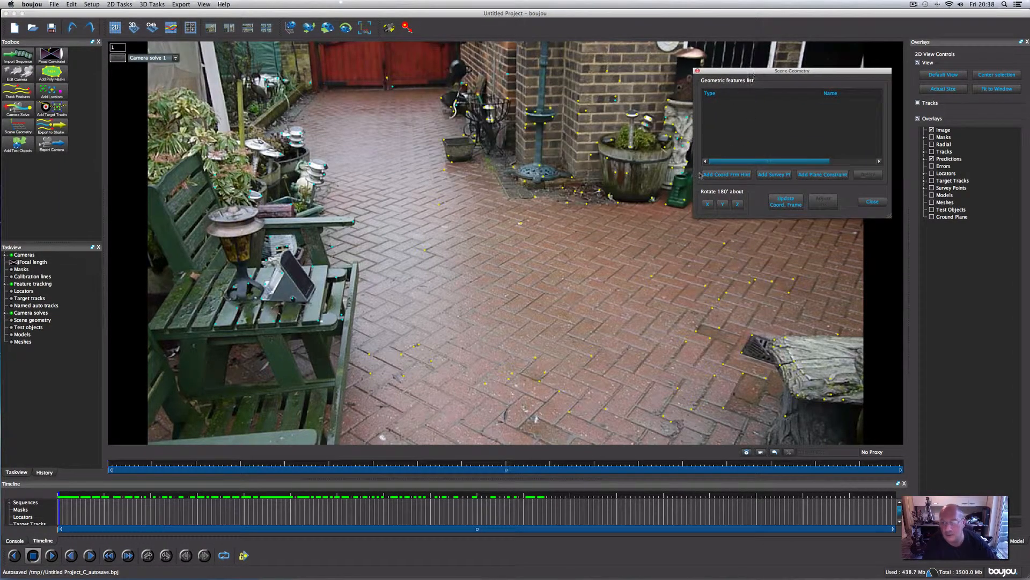
pyautogui.click(732, 174)
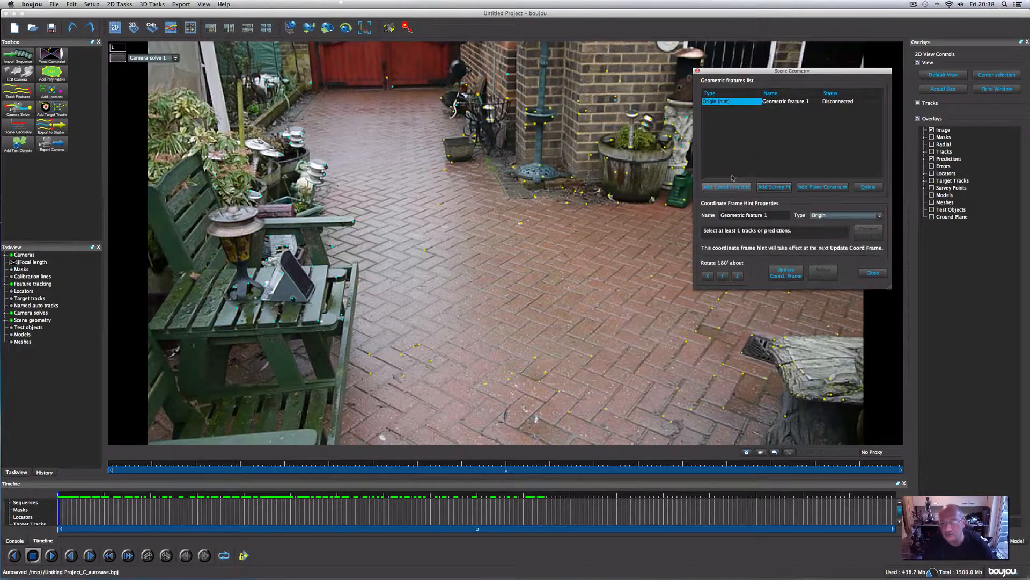
pyautogui.click(835, 217)
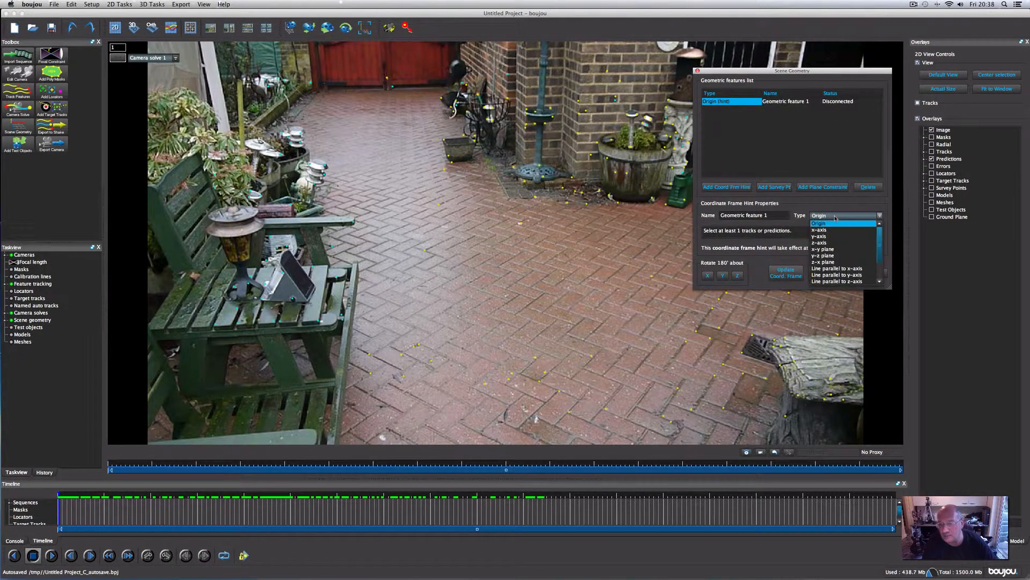
pyautogui.click(820, 243)
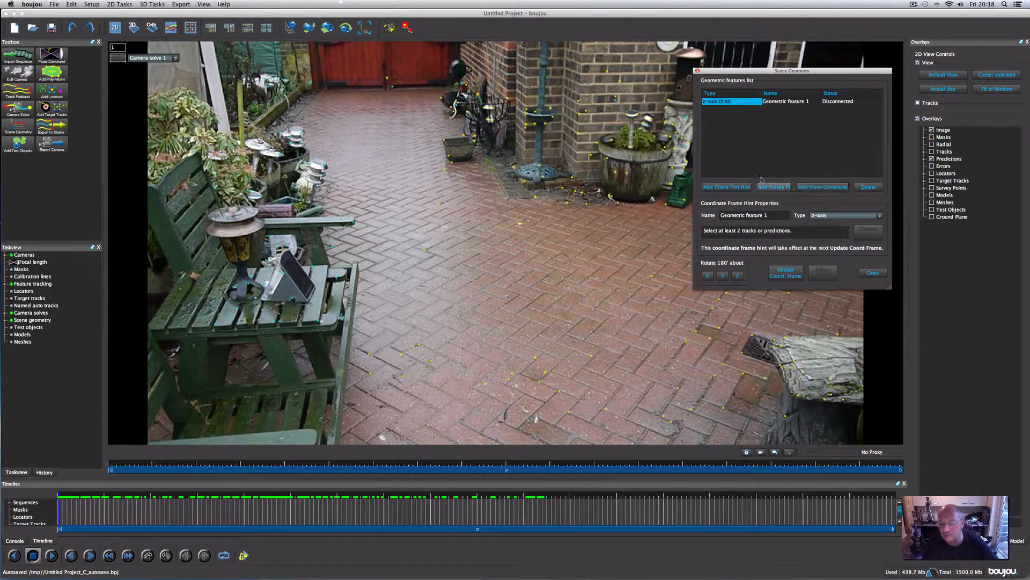
# Step: Connect the z-axis hint to two prediction points on the paving that run away from the camera towards the gate
pyautogui.moveTo(727, 74); pyautogui.dragTo(760, 78)
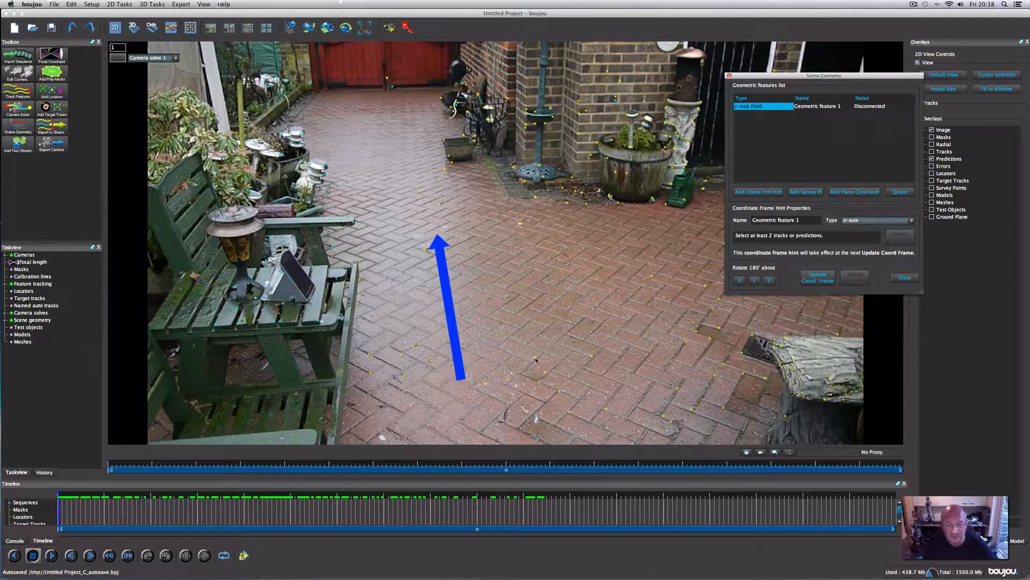
pyautogui.click(536, 359)
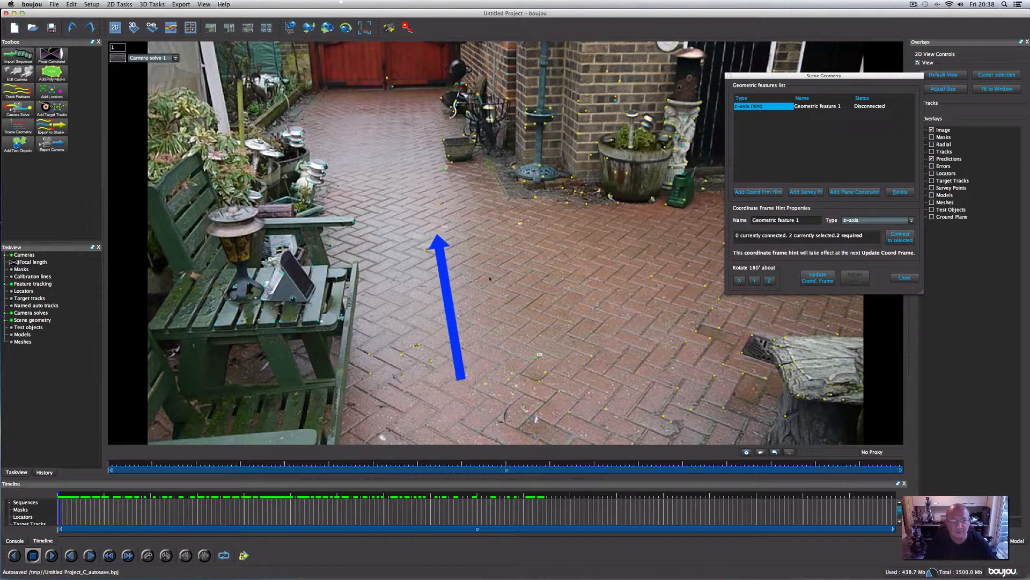
pyautogui.click(902, 237)
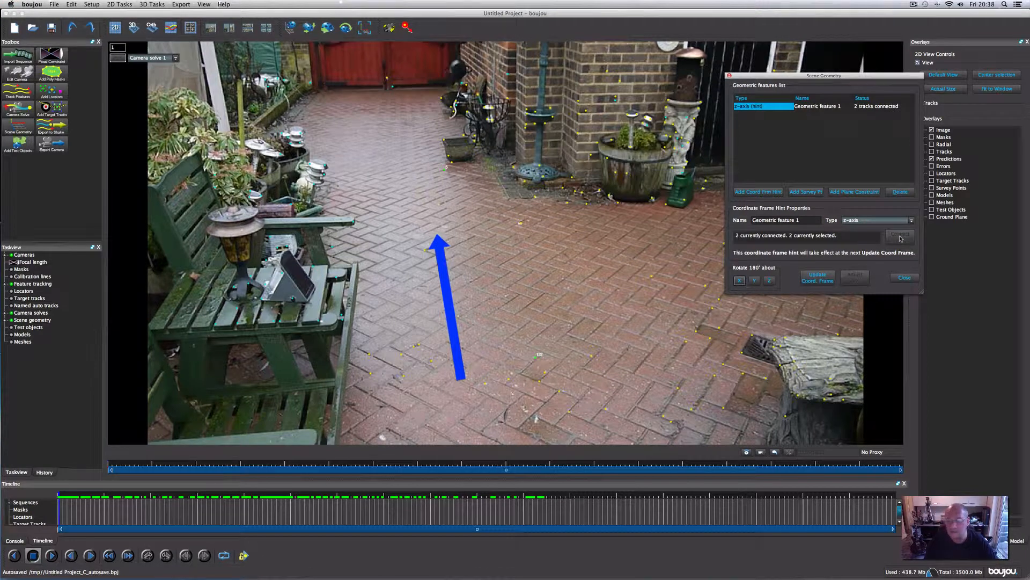
# Step: Add a second coordinate frame hint and set its type to x-axis
pyautogui.click(753, 192)
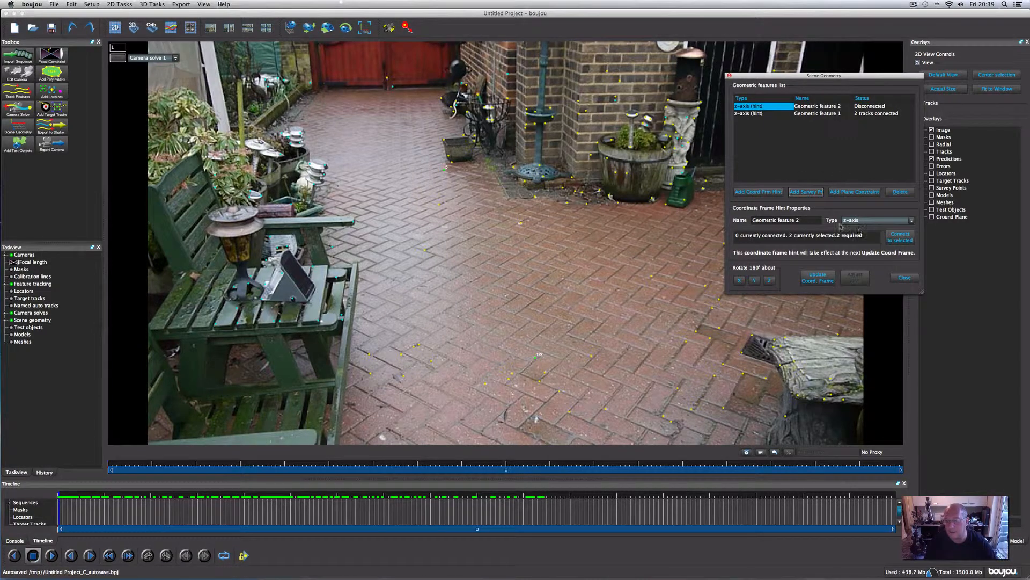
pyautogui.click(868, 220)
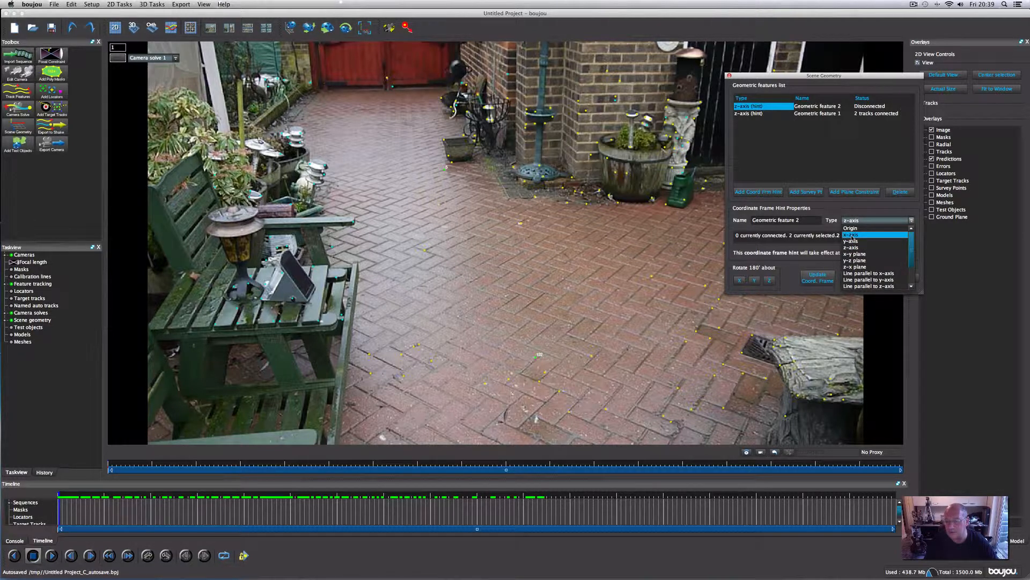
pyautogui.click(853, 235)
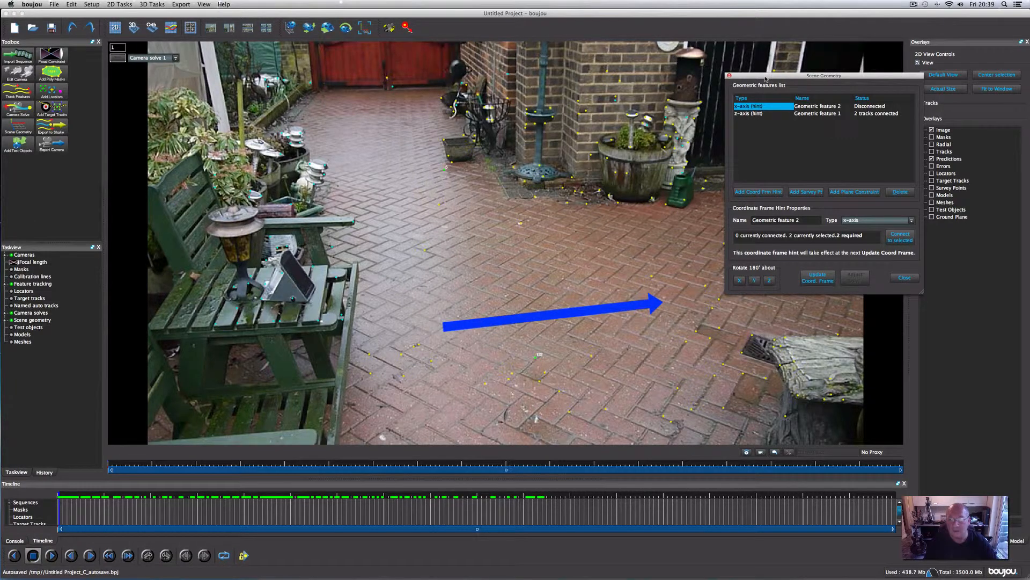
# Step: Connect the x-axis hint to two prediction points running across the paving and update the coordinate frame
pyautogui.moveTo(770, 75); pyautogui.dragTo(869, 137)
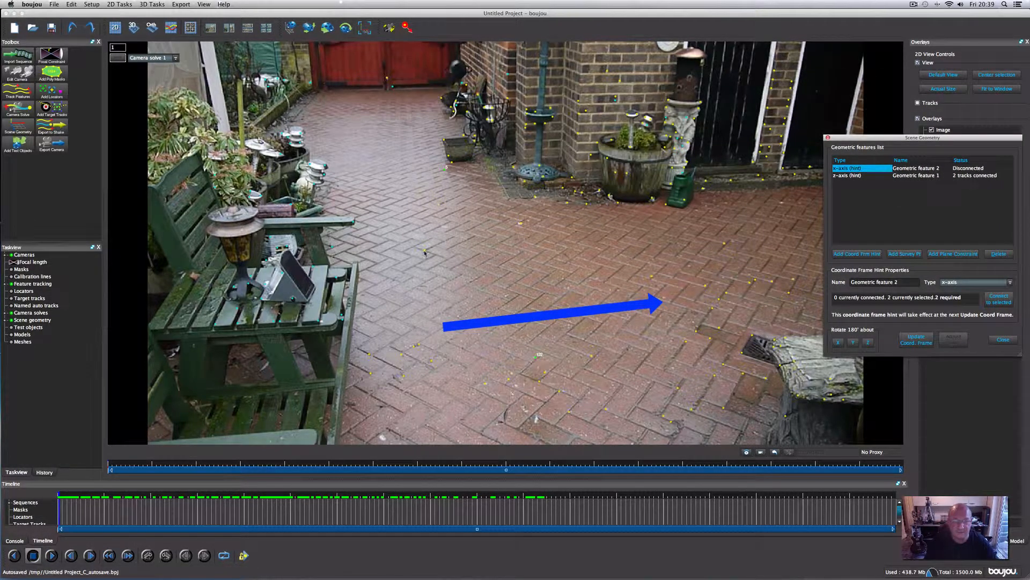
pyautogui.click(425, 252)
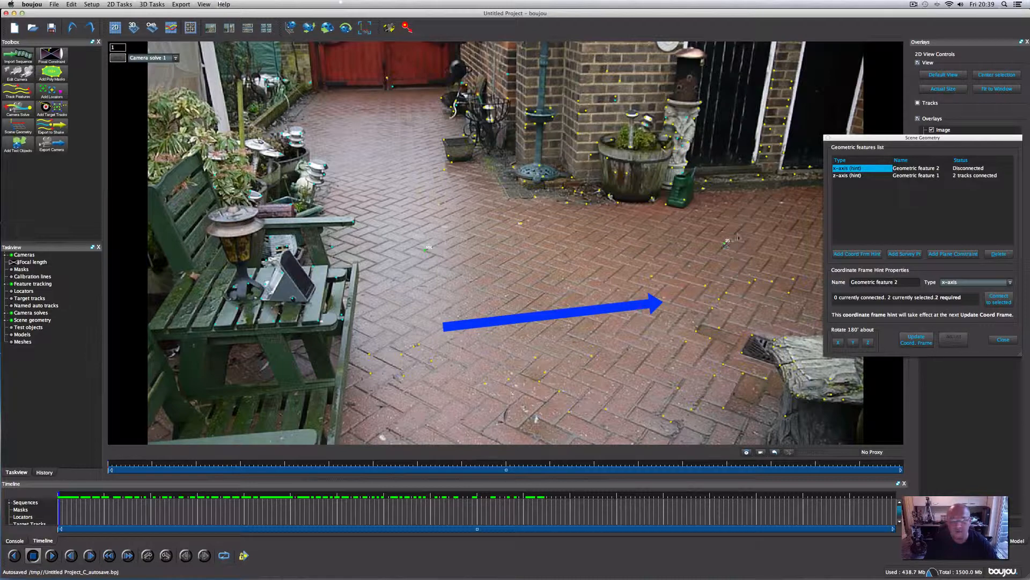
pyautogui.moveTo(837, 139); pyautogui.dragTo(757, 111)
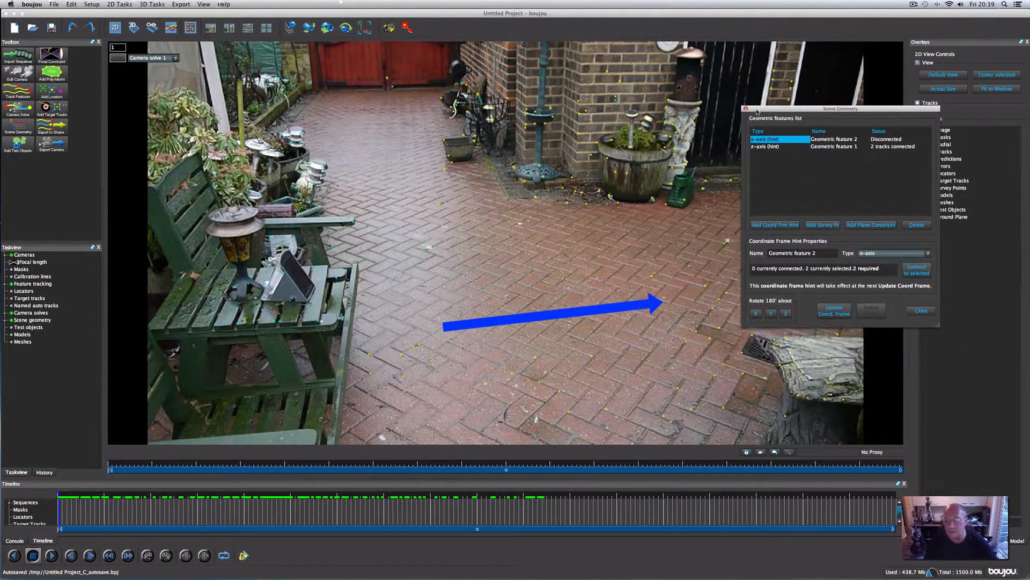
pyautogui.click(916, 271)
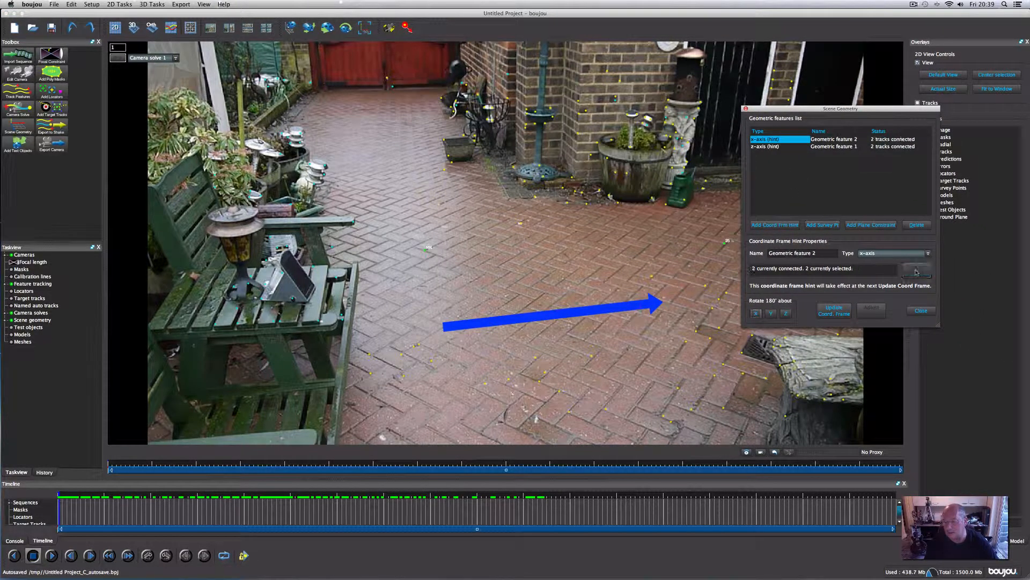
pyautogui.click(834, 311)
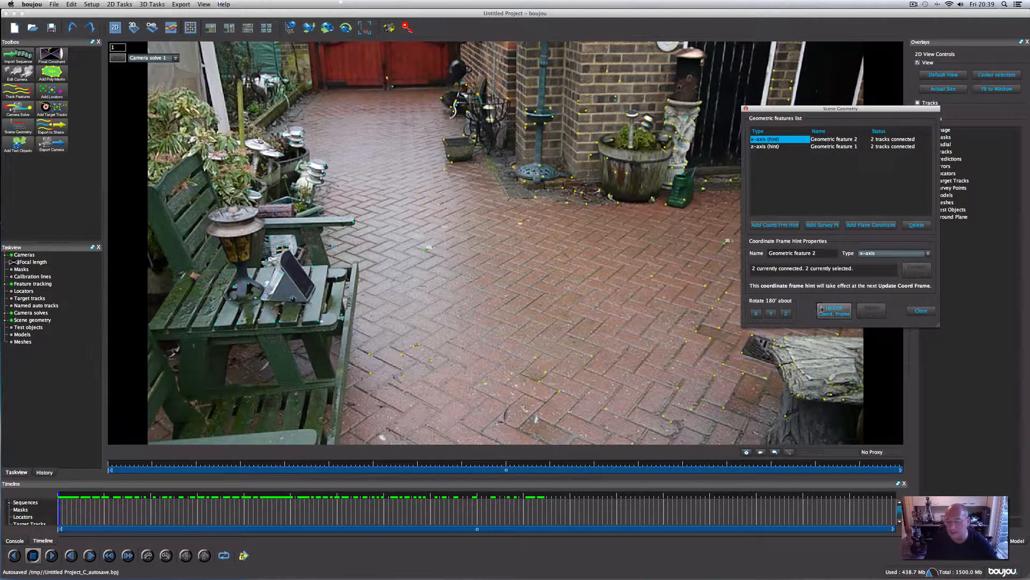
pyautogui.click(921, 312)
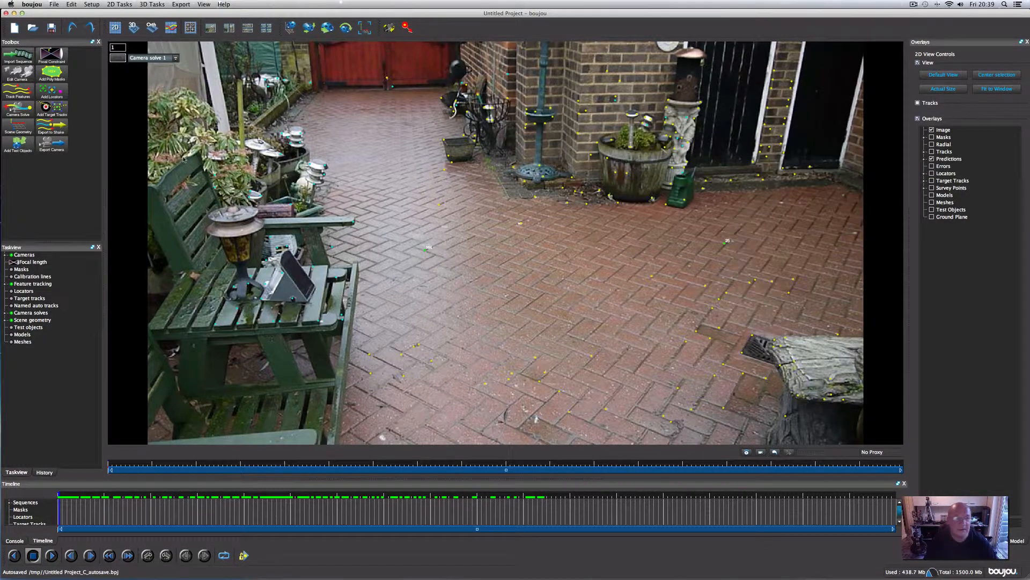
# Step: Place a Ladybird test object in the scene to check the camera solve, and delete it from the view
pyautogui.click(18, 144)
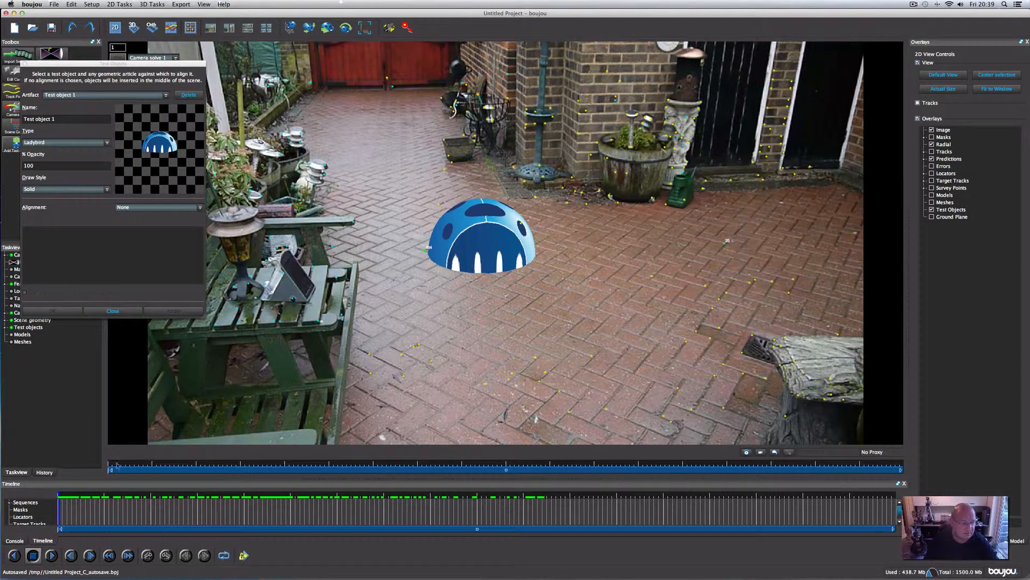
pyautogui.moveTo(116, 464)
pyautogui.mouseDown()
pyautogui.moveTo(568, 462)
pyautogui.moveTo(233, 483)
pyautogui.moveTo(110, 475)
pyautogui.mouseUp()
pyautogui.click(114, 311)
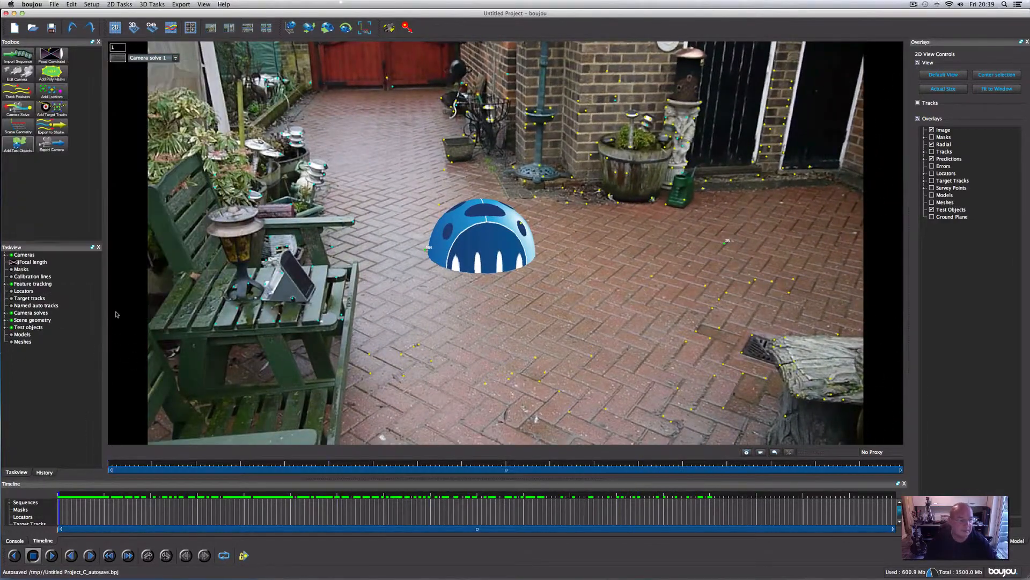
pyautogui.rightClick(466, 245)
pyautogui.click(487, 304)
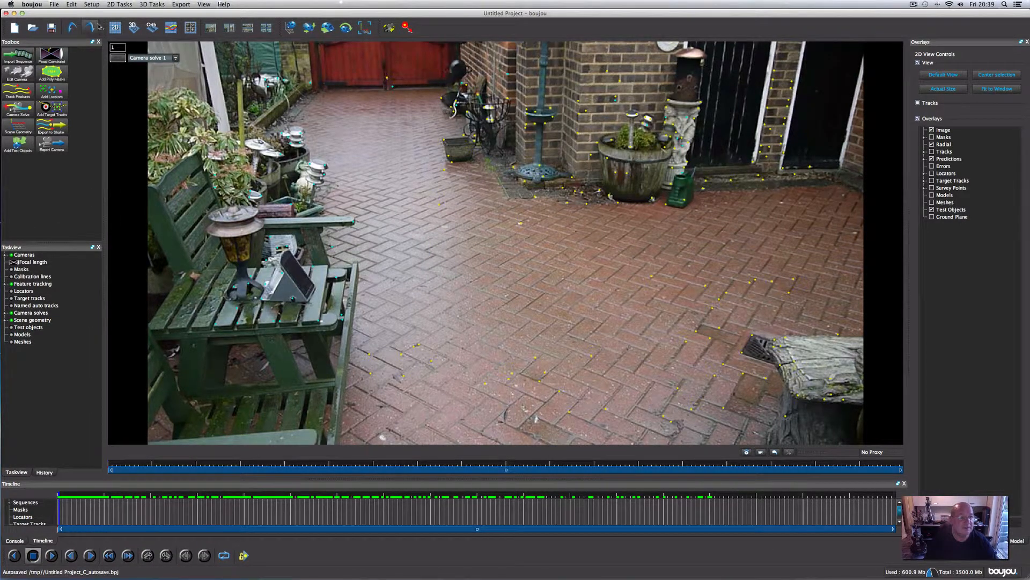
# Step: Set up a camera solve export in Maya 4+ (*.ma) format with the file name patio 1 on the Desktop
pyautogui.click(180, 4)
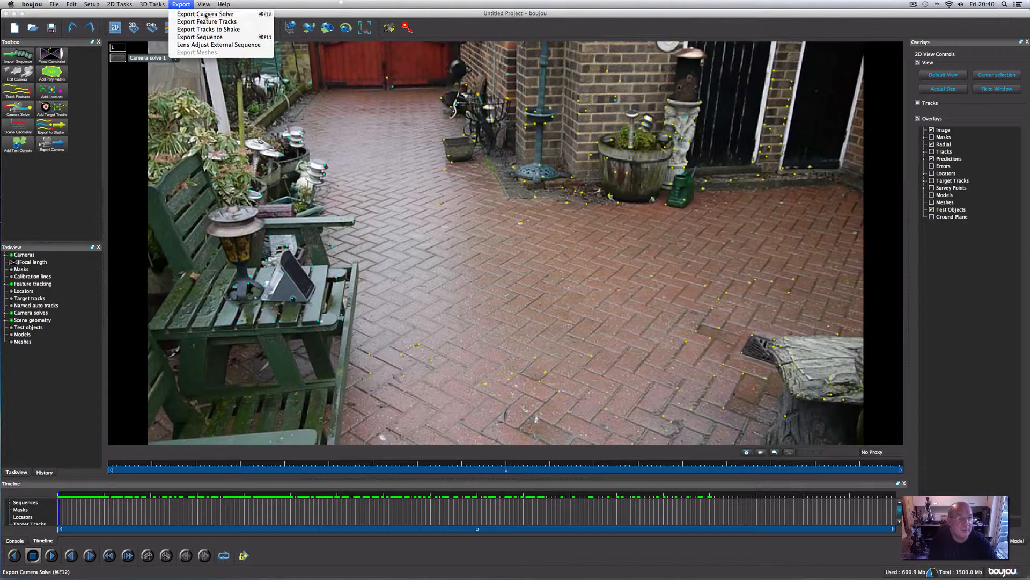
pyautogui.click(207, 18)
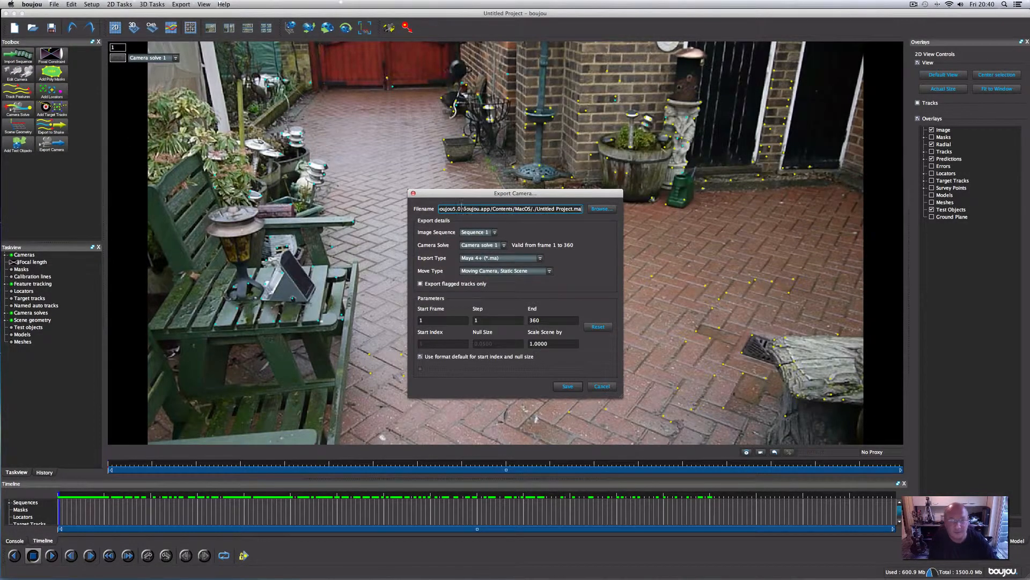
pyautogui.moveTo(455, 194); pyautogui.dragTo(431, 119)
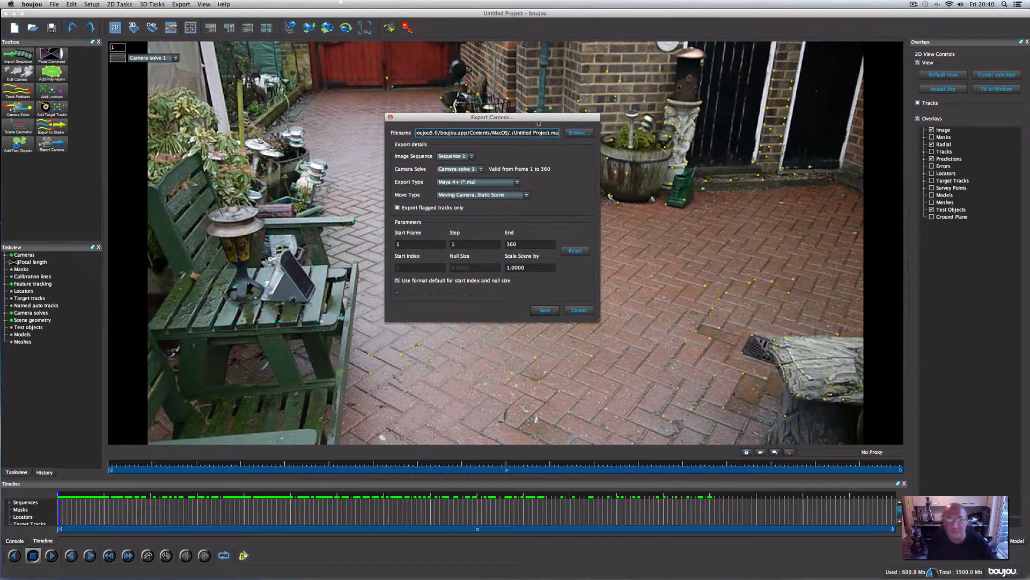
pyautogui.click(575, 137)
pyautogui.moveTo(452, 139); pyautogui.dragTo(428, 154)
pyautogui.click(378, 185)
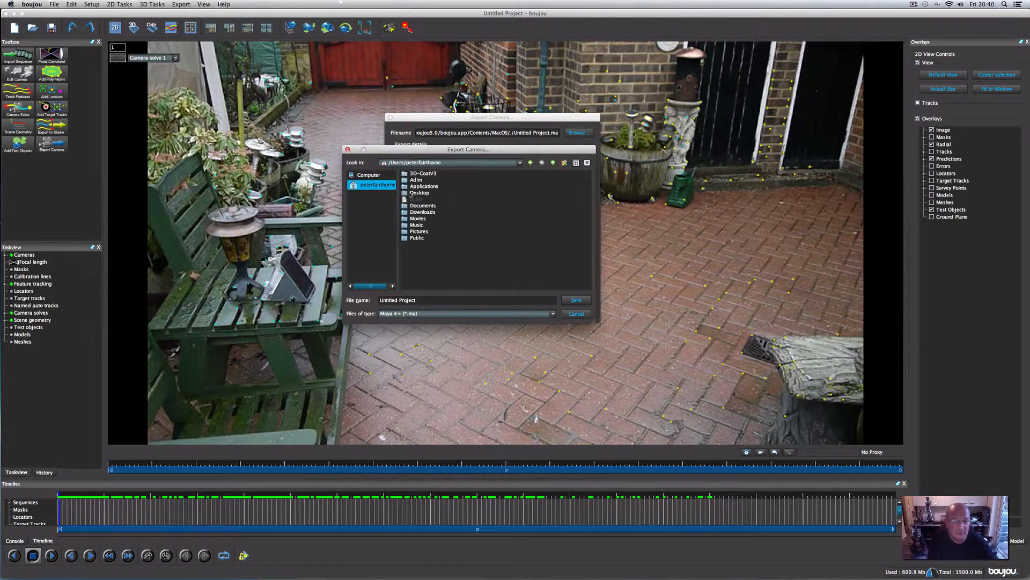
pyautogui.doubleClick(419, 193)
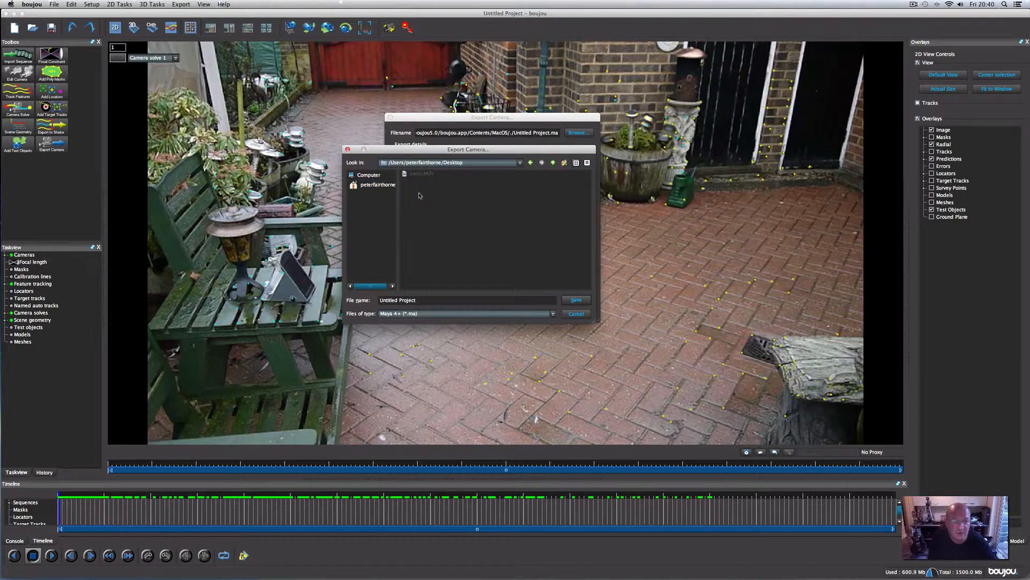
pyautogui.click(424, 301)
pyautogui.moveTo(424, 303); pyautogui.dragTo(366, 303)
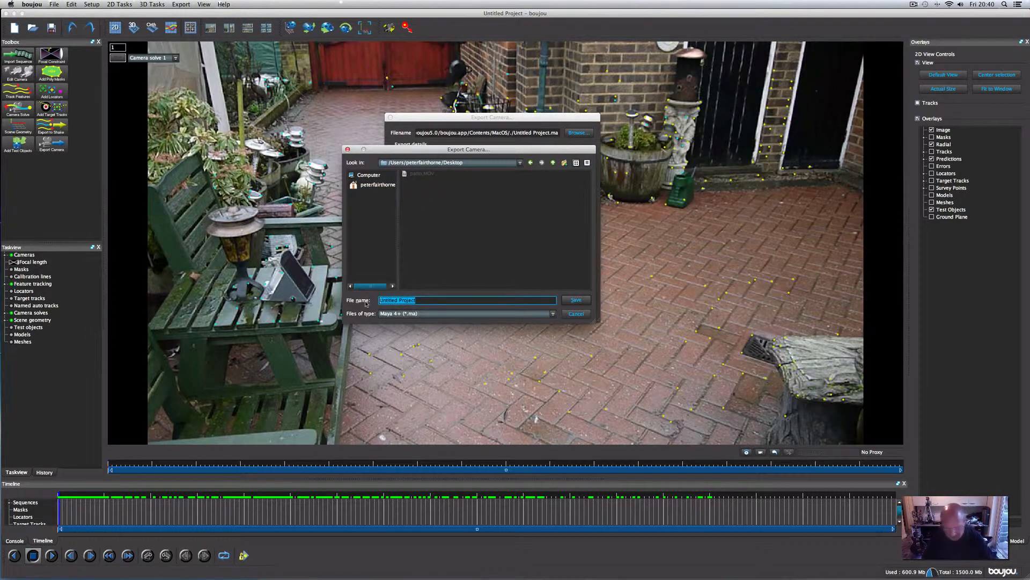
pyautogui.write('patio 1')
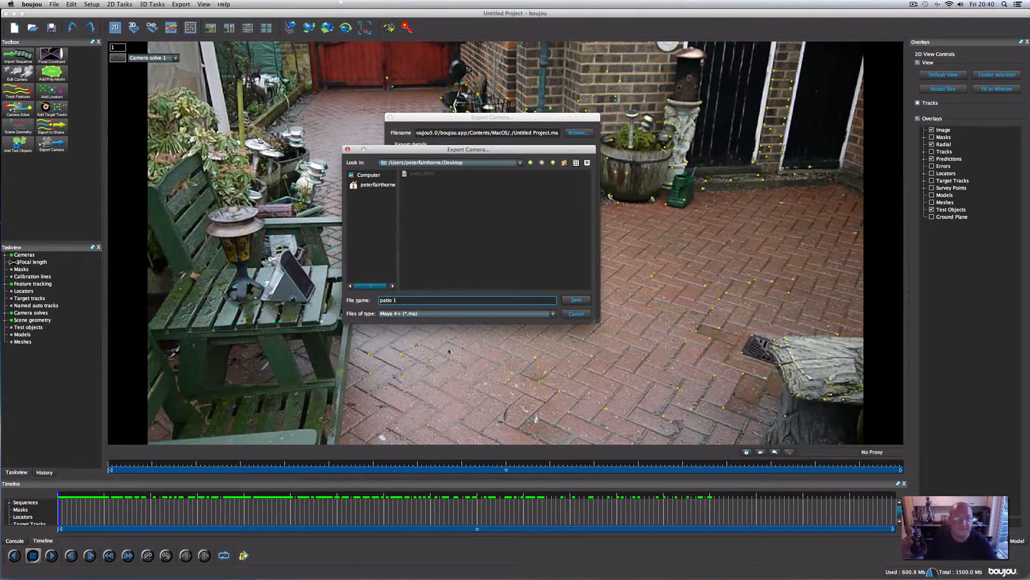
pyautogui.click(575, 301)
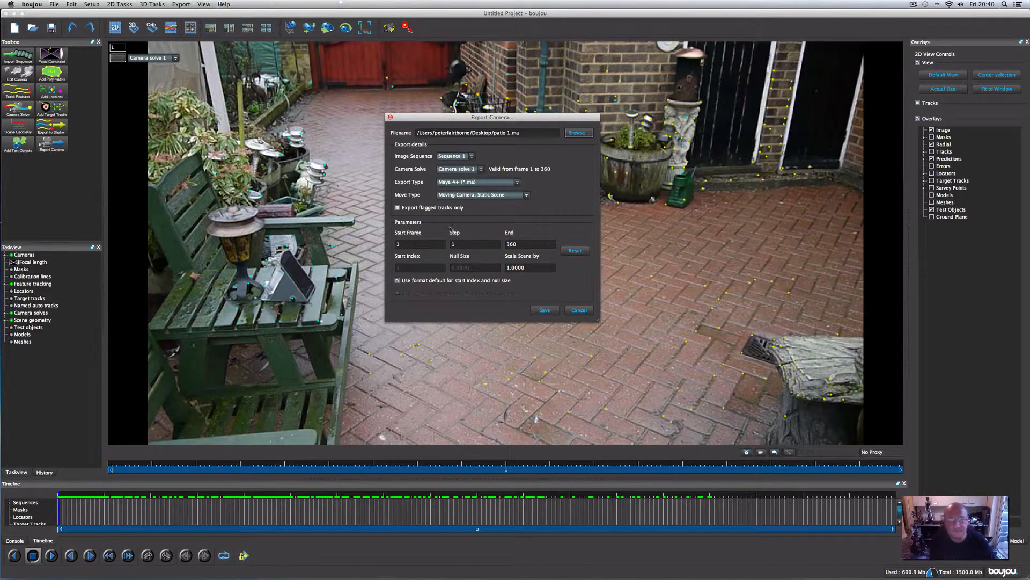
# Step: Scale the exported scene by 10 and save the camera export
pyautogui.moveTo(513, 119); pyautogui.dragTo(518, 114)
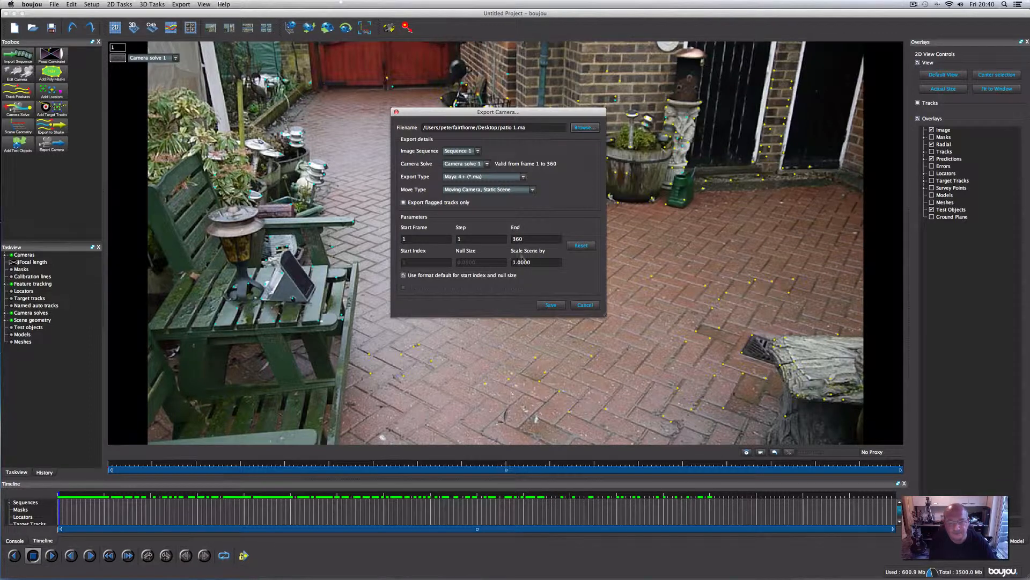
pyautogui.moveTo(535, 263); pyautogui.dragTo(501, 265)
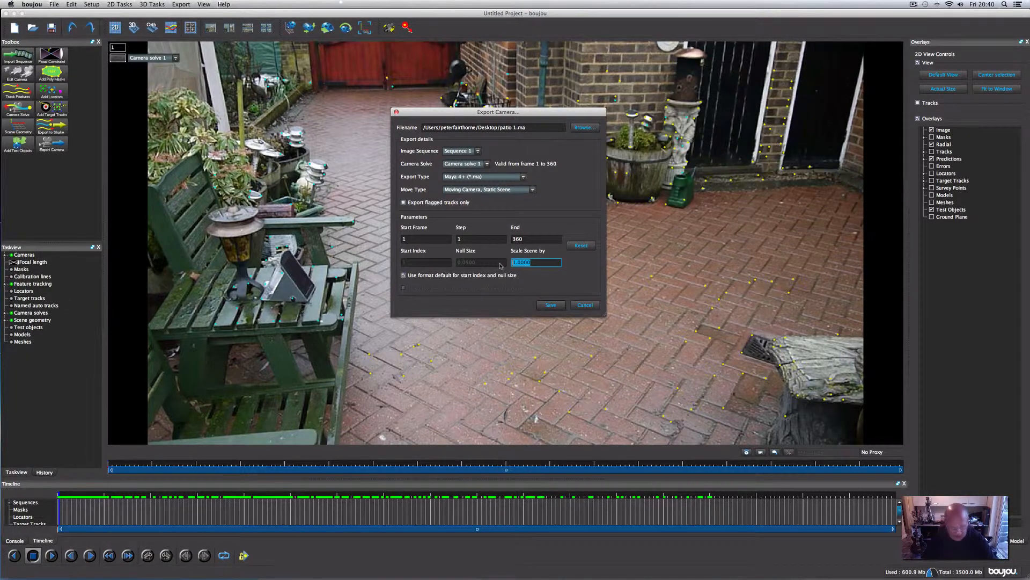
pyautogui.write('10')
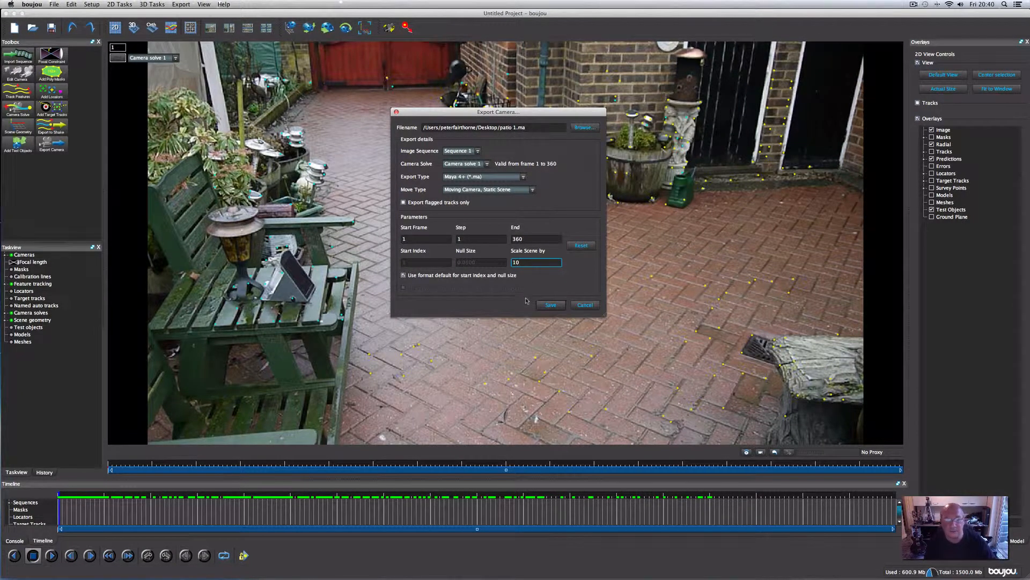
pyautogui.click(553, 306)
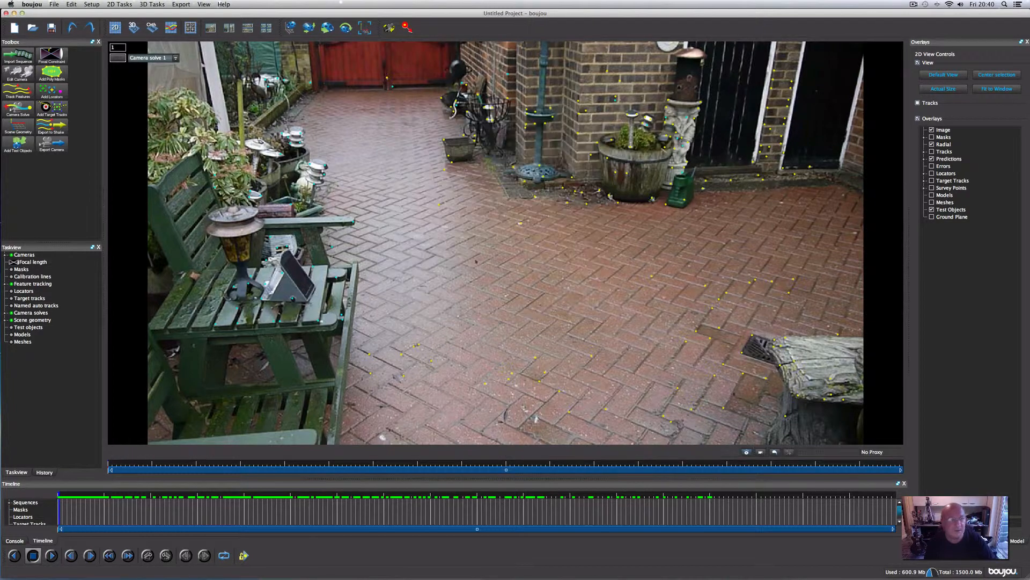
# Step: Close the boujou project without saving its changes and switch to Maya
pyautogui.click(5, 13)
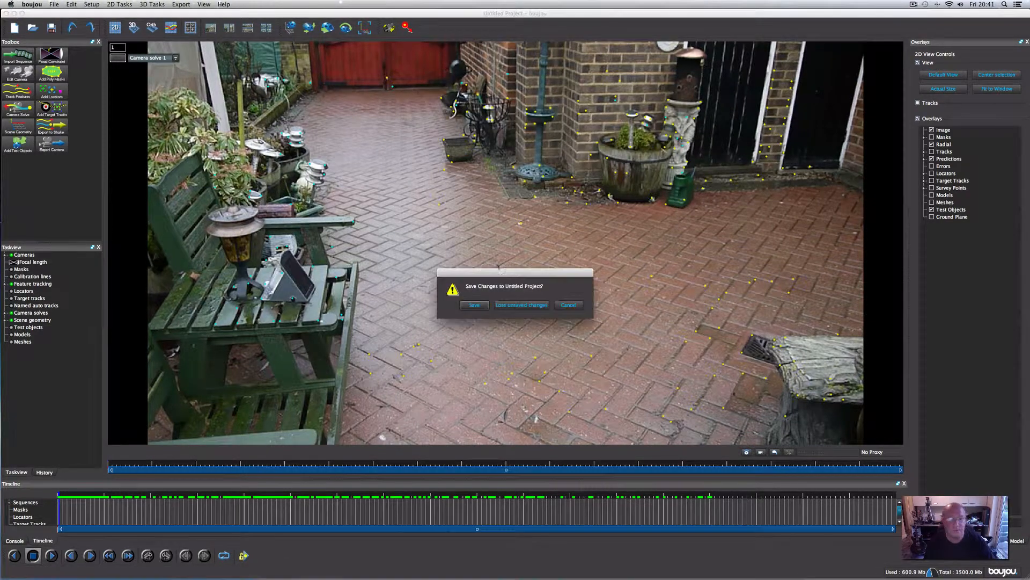
pyautogui.click(526, 305)
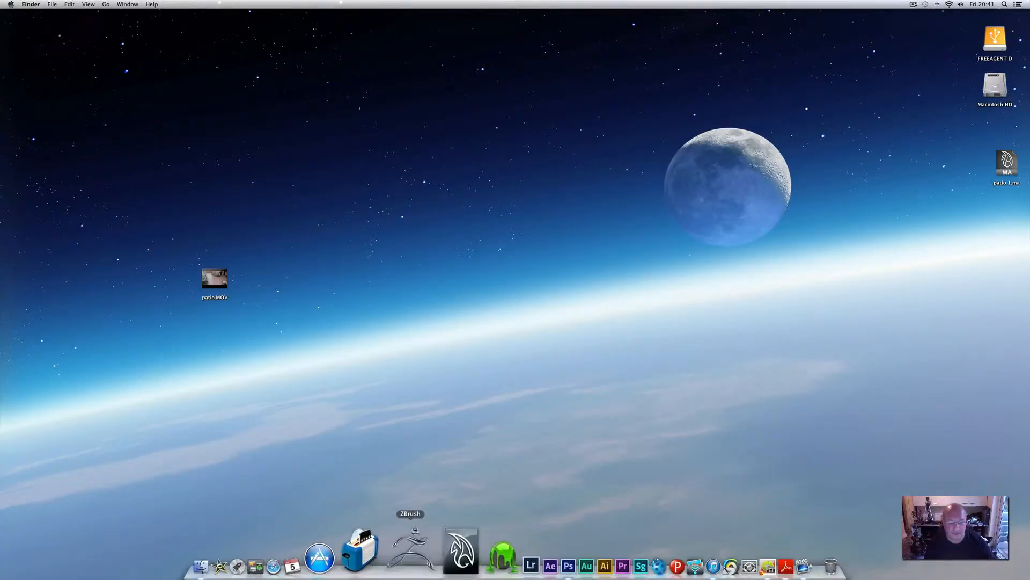
pyautogui.click(432, 539)
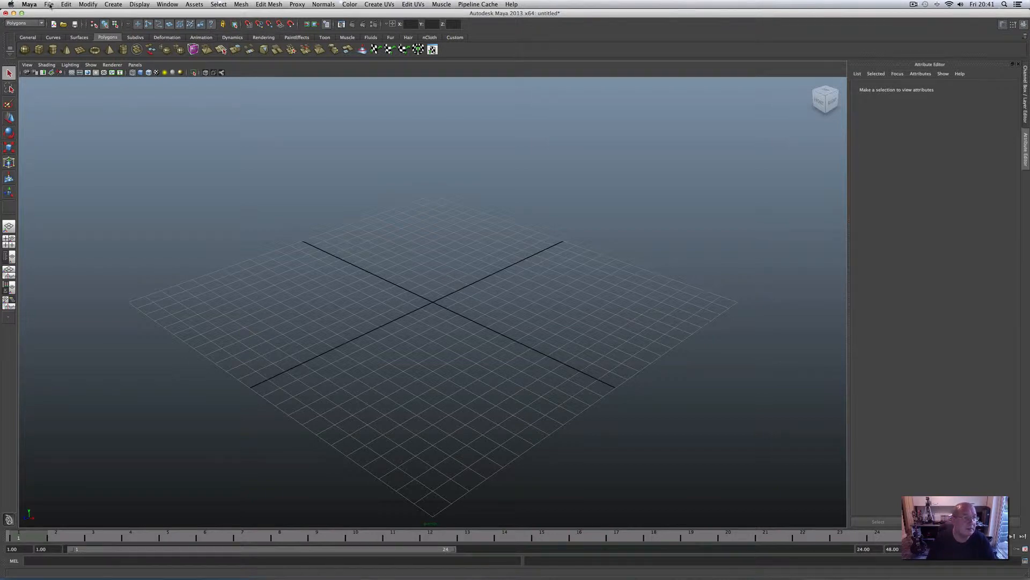
# Step: Open the scene file patio 1.ma from the Desktop
pyautogui.click(49, 5)
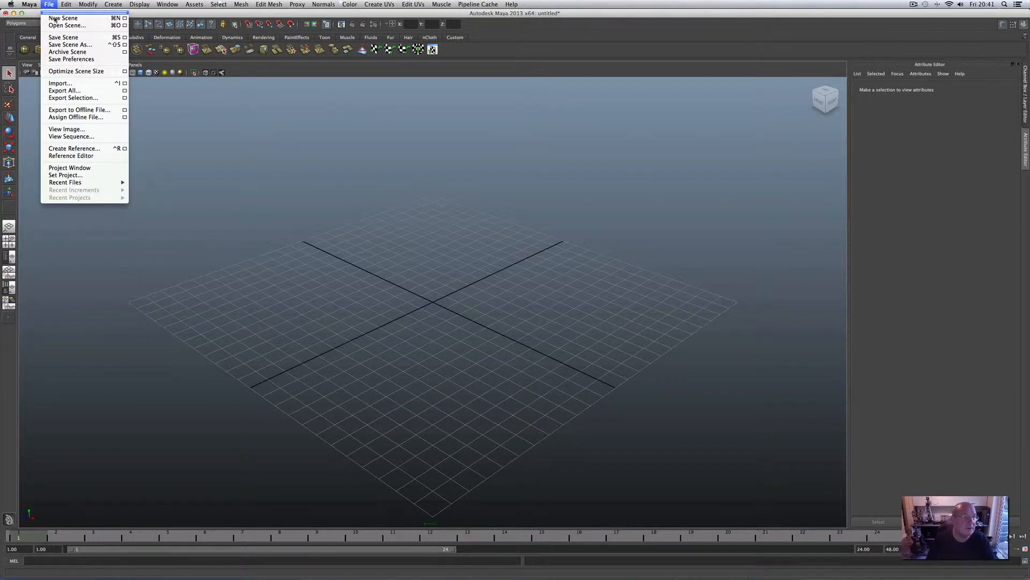
pyautogui.click(63, 25)
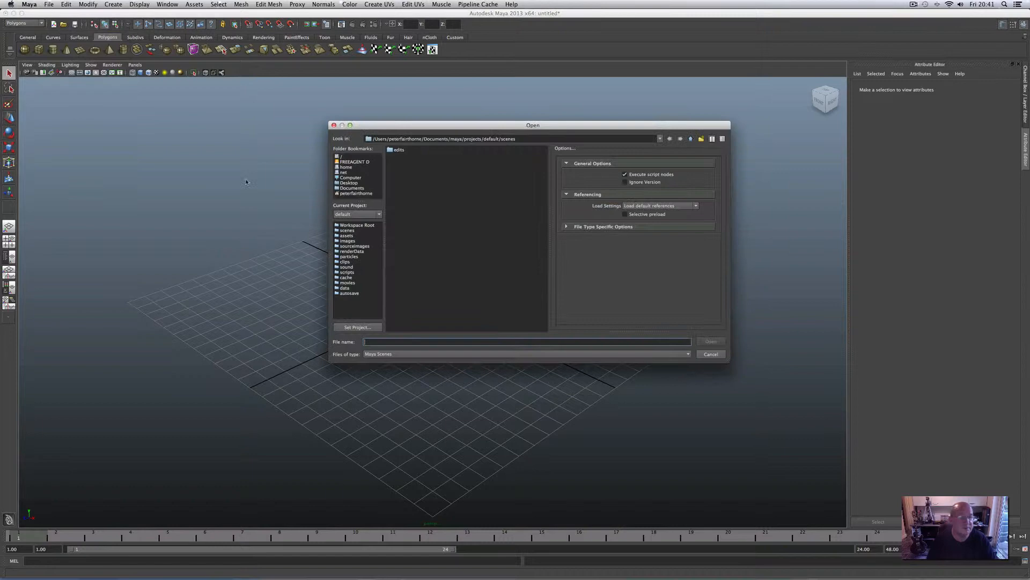
pyautogui.click(349, 183)
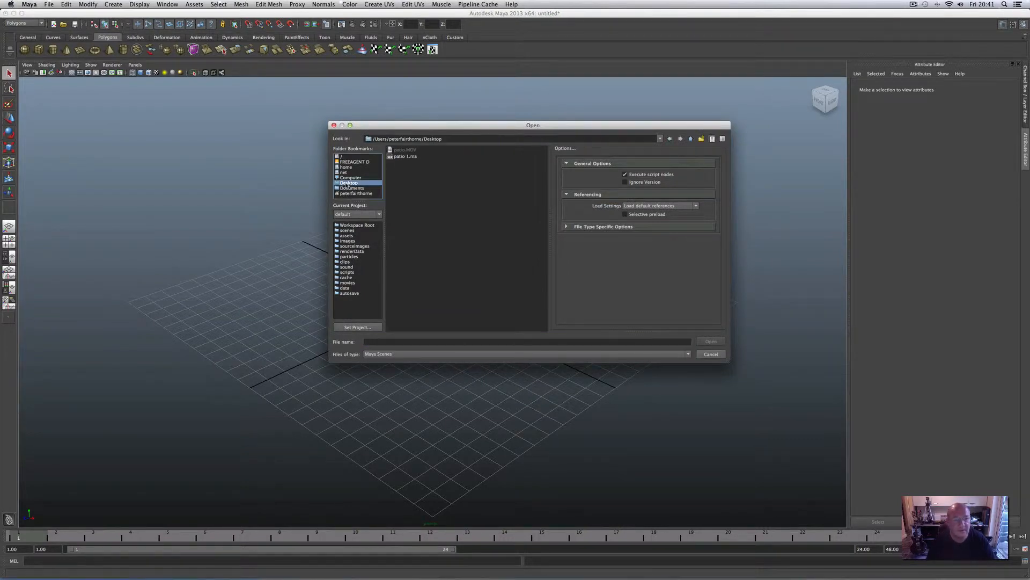
pyautogui.click(400, 152)
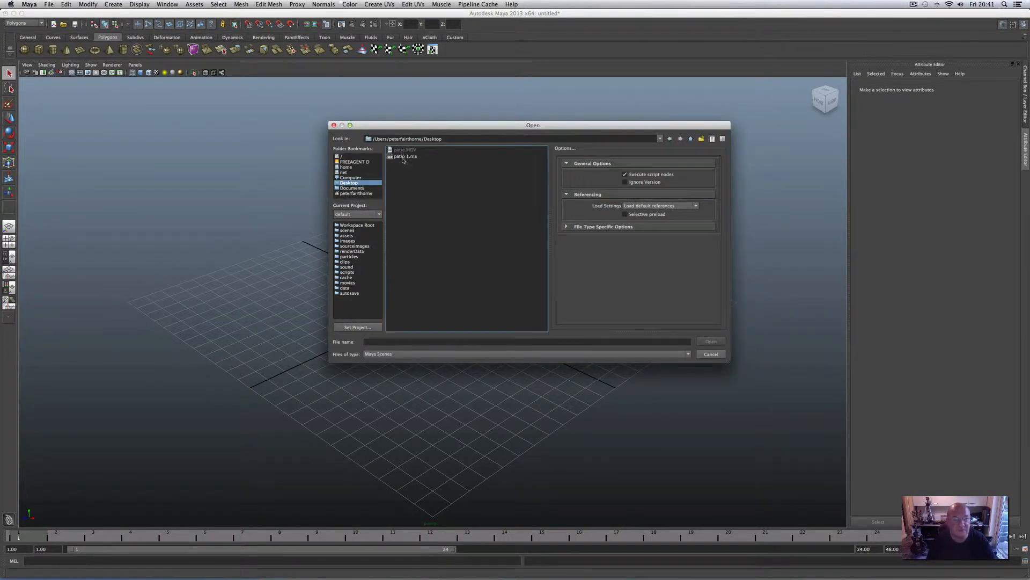
pyautogui.click(403, 156)
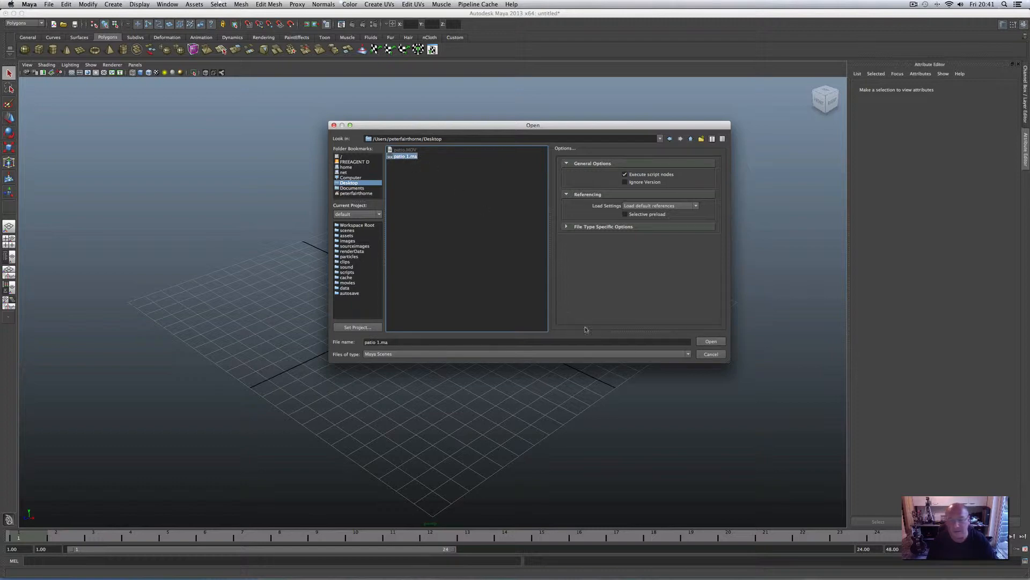
pyautogui.click(710, 342)
pyautogui.click(513, 295)
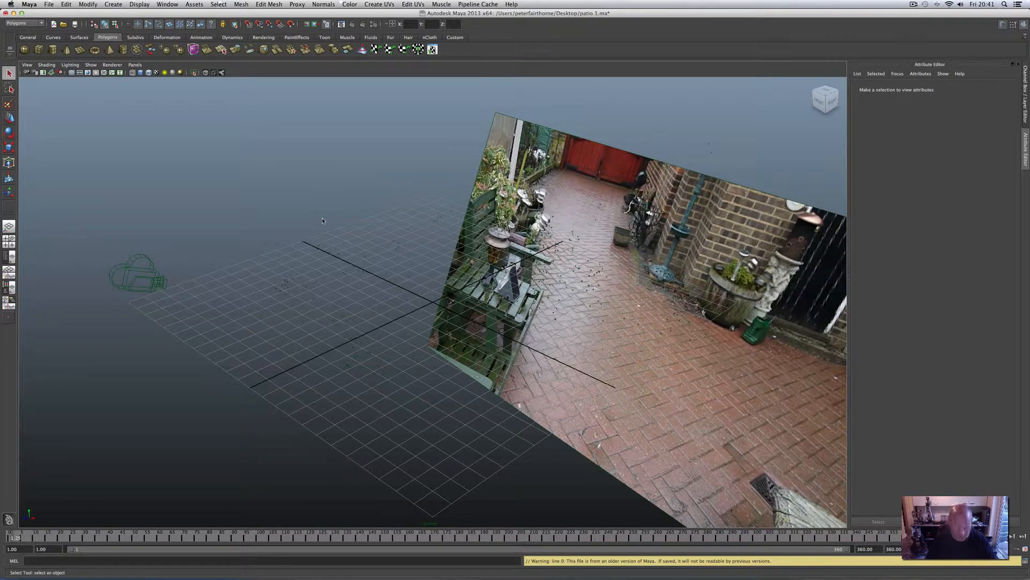
# Step: Select the patio footage's image plane, set its type to Movie and give it a frame offset of 1
pyautogui.keyDown('alt'); pyautogui.moveTo(348, 288); pyautogui.dragTo(289, 276); pyautogui.keyUp('alt')
pyautogui.keyDown('alt'); pyautogui.moveTo(390, 291); pyautogui.dragTo(512, 221); pyautogui.keyUp('alt')
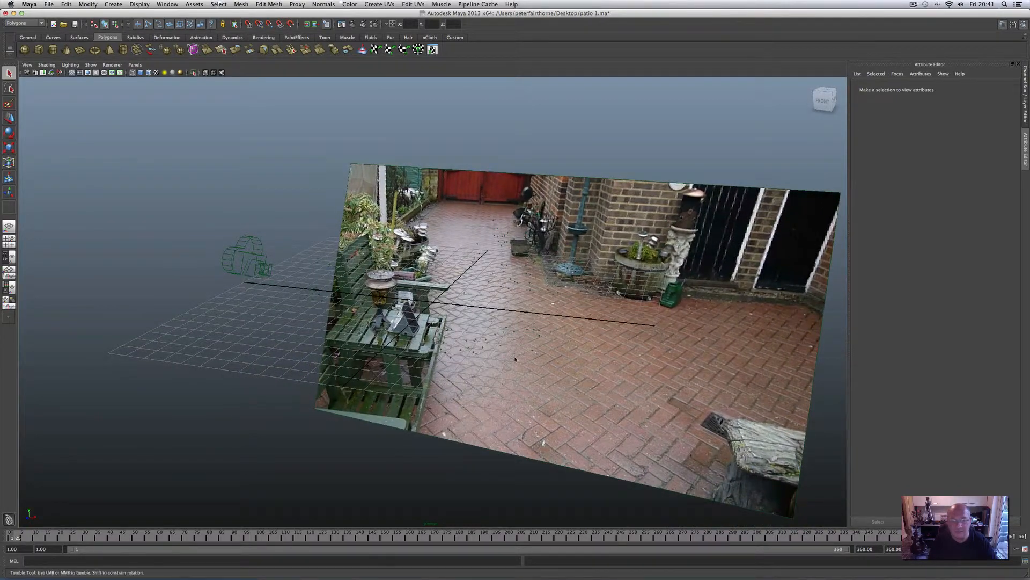
pyautogui.moveTo(518, 359)
pyautogui.keyDown('alt'); pyautogui.mouseDown()
pyautogui.moveTo(486, 378)
pyautogui.moveTo(517, 350)
pyautogui.mouseUp(); pyautogui.keyUp('alt')
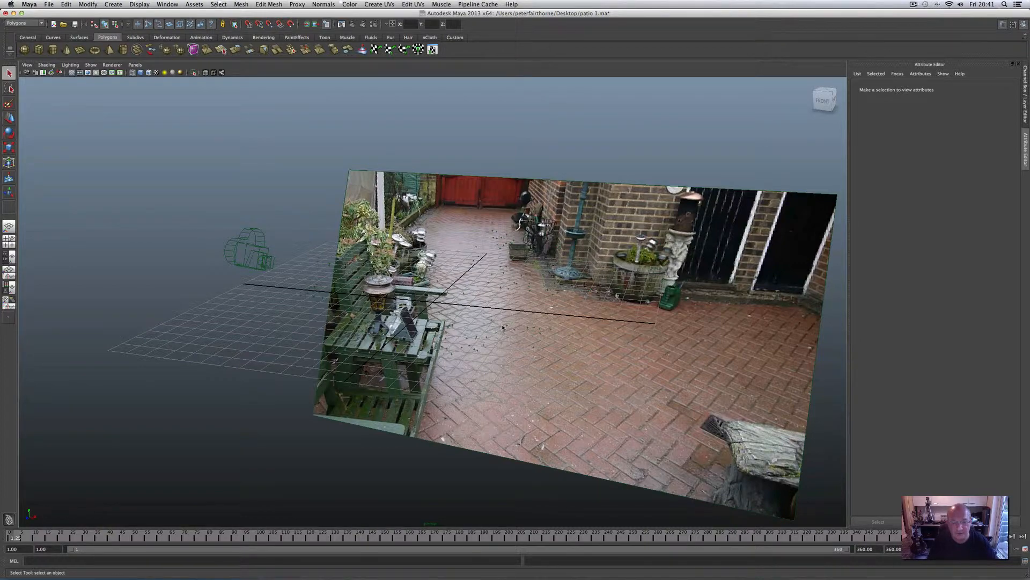
pyautogui.moveTo(491, 349)
pyautogui.keyDown('alt'); pyautogui.mouseDown()
pyautogui.moveTo(467, 352)
pyautogui.moveTo(499, 338)
pyautogui.mouseUp(); pyautogui.keyUp('alt')
pyautogui.keyDown('alt'); pyautogui.moveTo(471, 213); pyautogui.dragTo(500, 220); pyautogui.keyUp('alt')
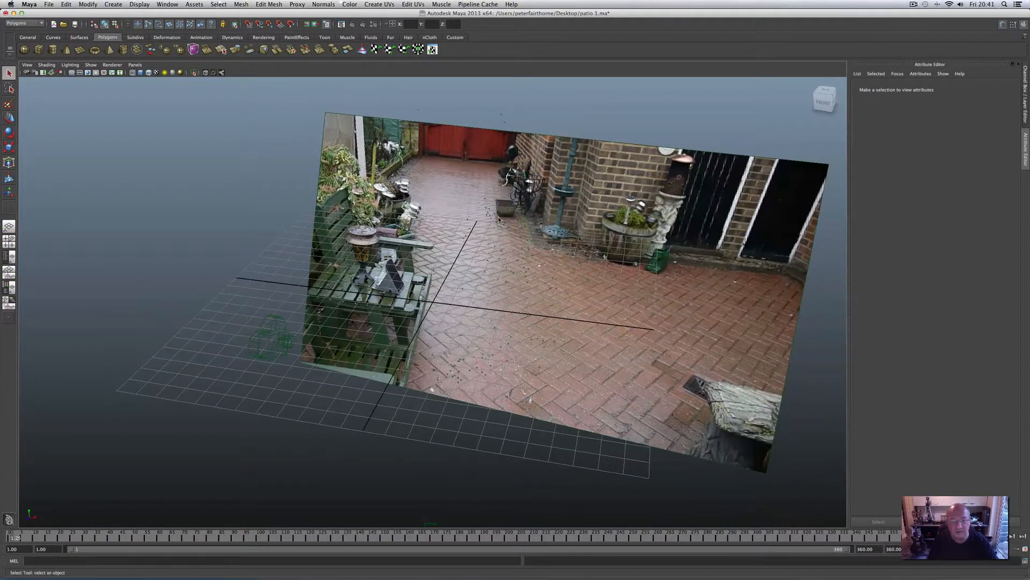
pyautogui.moveTo(465, 173)
pyautogui.keyDown('alt'); pyautogui.mouseDown()
pyautogui.moveTo(451, 177)
pyautogui.moveTo(473, 171)
pyautogui.moveTo(457, 164)
pyautogui.mouseUp(); pyautogui.keyUp('alt')
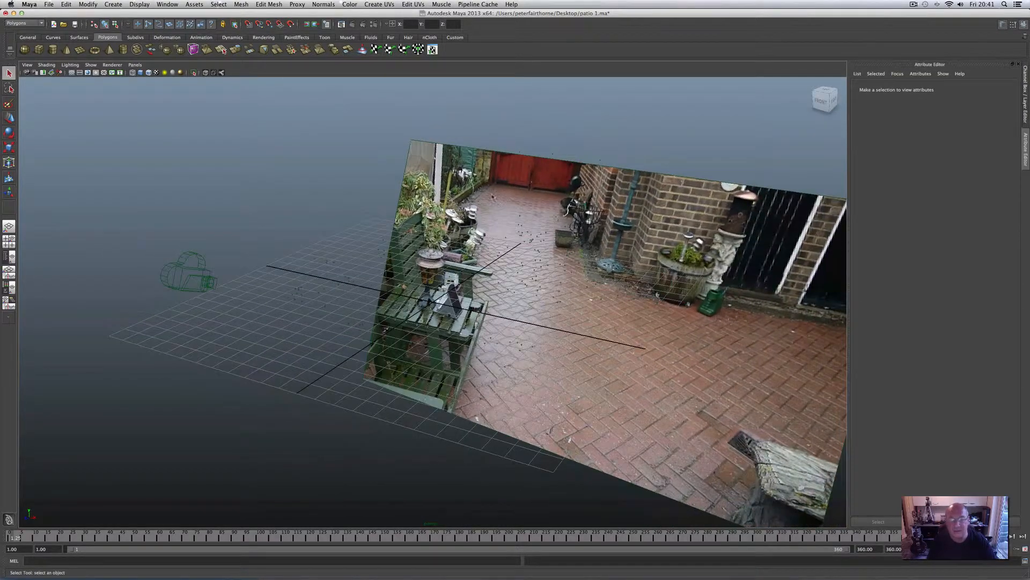
pyautogui.click(440, 145)
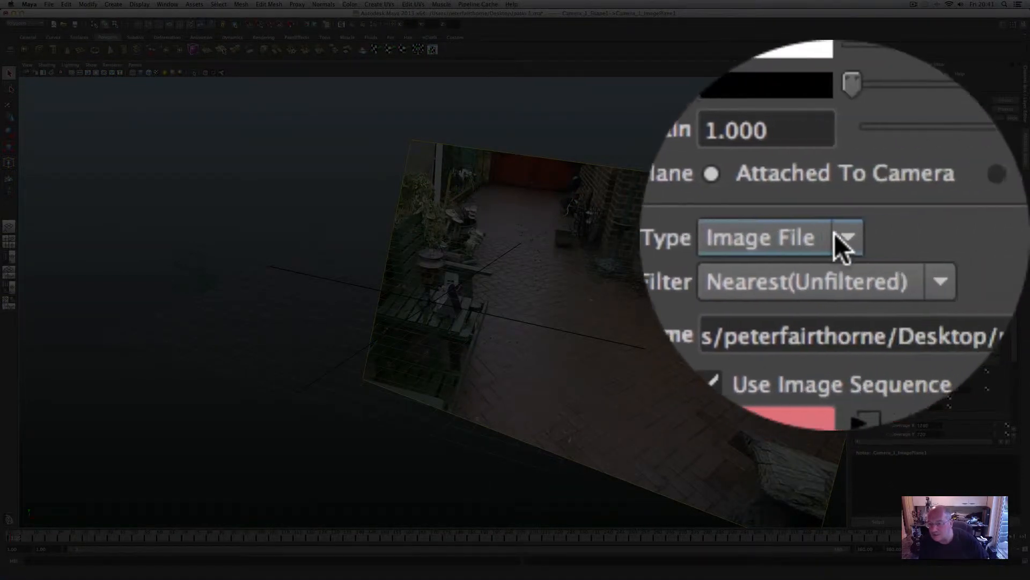
pyautogui.click(834, 236)
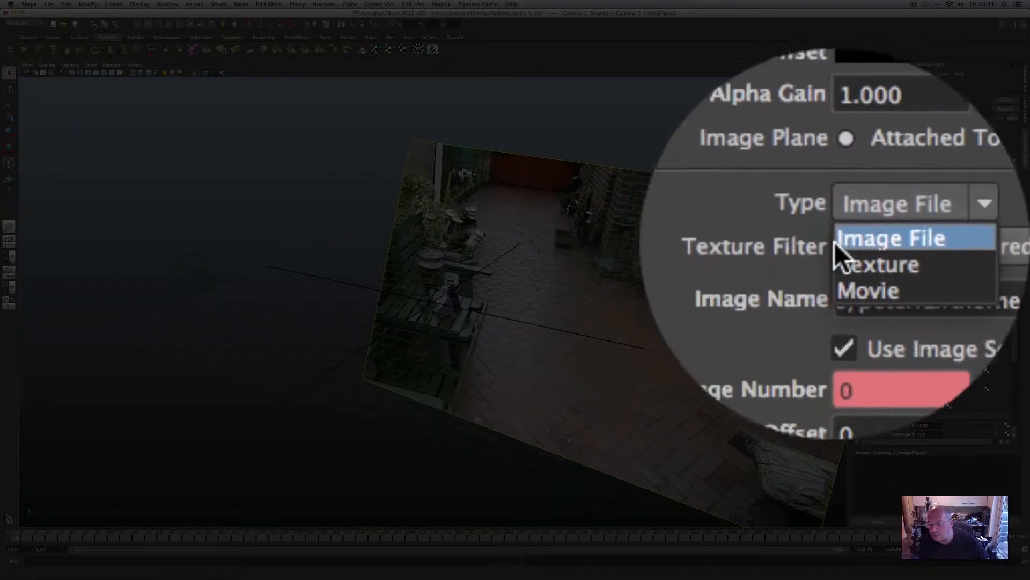
pyautogui.click(835, 251)
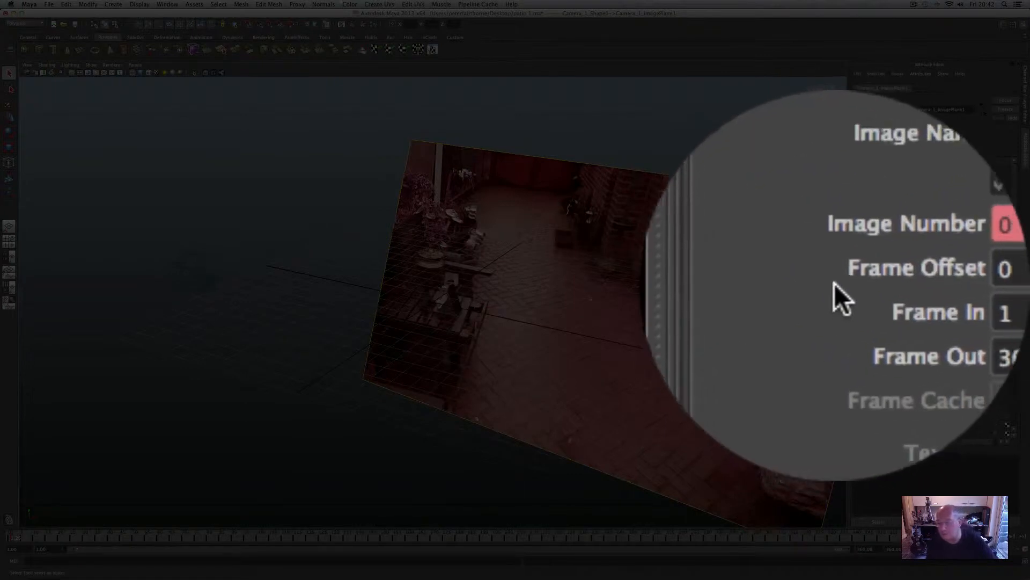
pyautogui.click(835, 280)
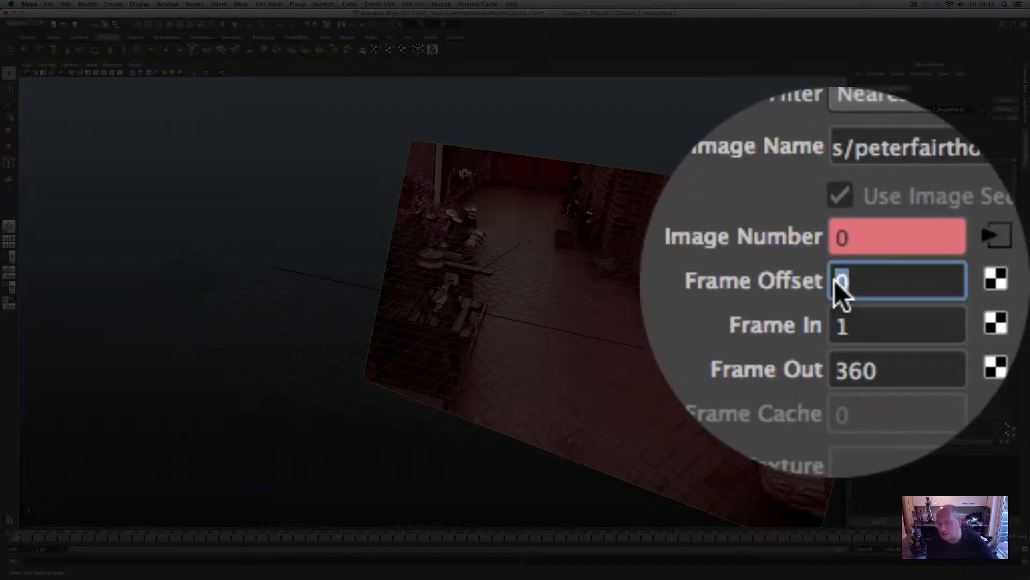
pyautogui.write('1')
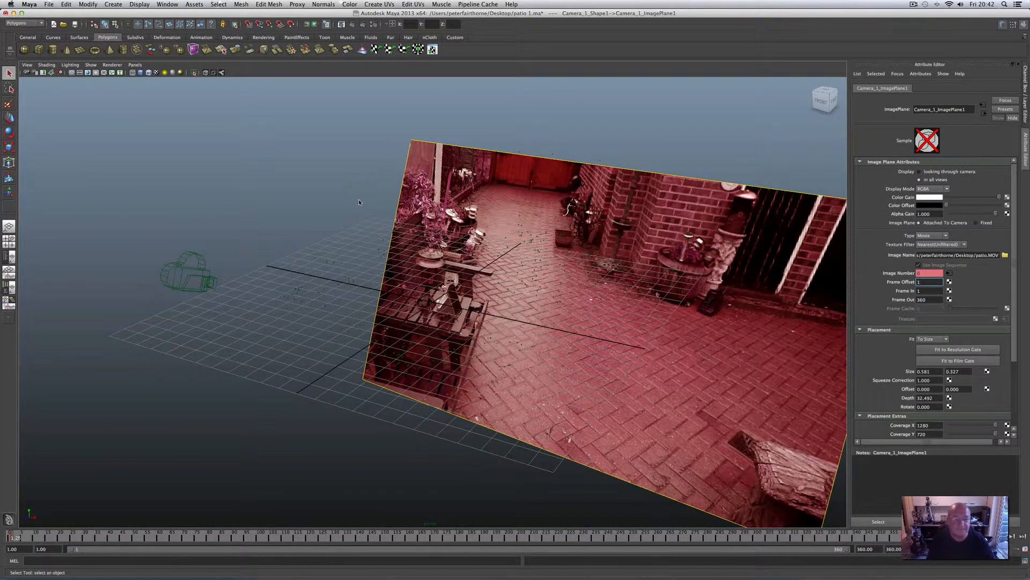
# Step: Switch to a four-view layout, look through Camera_1_1 in the former top view and go to frame 1
pyautogui.click(11, 244)
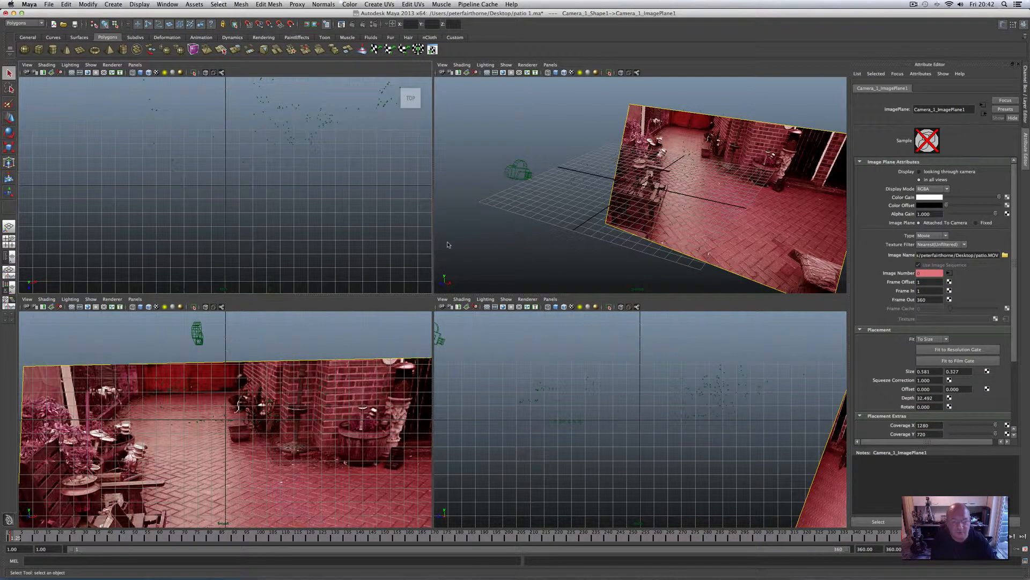
pyautogui.click(135, 65)
pyautogui.moveTo(151, 76)
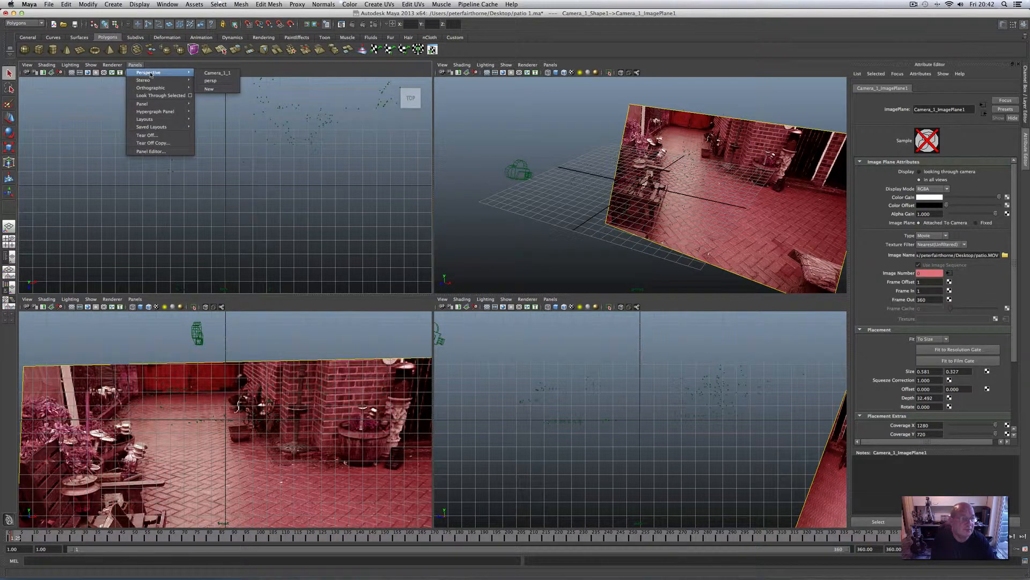
pyautogui.click(214, 76)
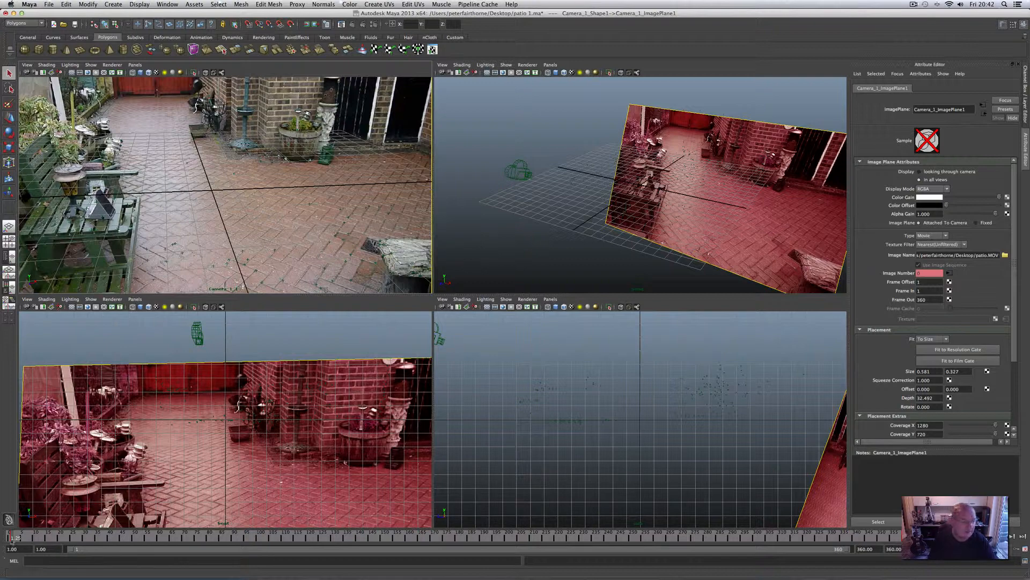
pyautogui.moveTo(14, 537)
pyautogui.mouseDown()
pyautogui.moveTo(252, 537)
pyautogui.moveTo(4, 536)
pyautogui.mouseUp()
# Step: Create a low polygon cube on the patio floor, starting at the grid's origin, and show the camera view shaded
pyautogui.keyDown('alt'); pyautogui.moveTo(744, 92); pyautogui.dragTo(743, 129); pyautogui.keyUp('alt')
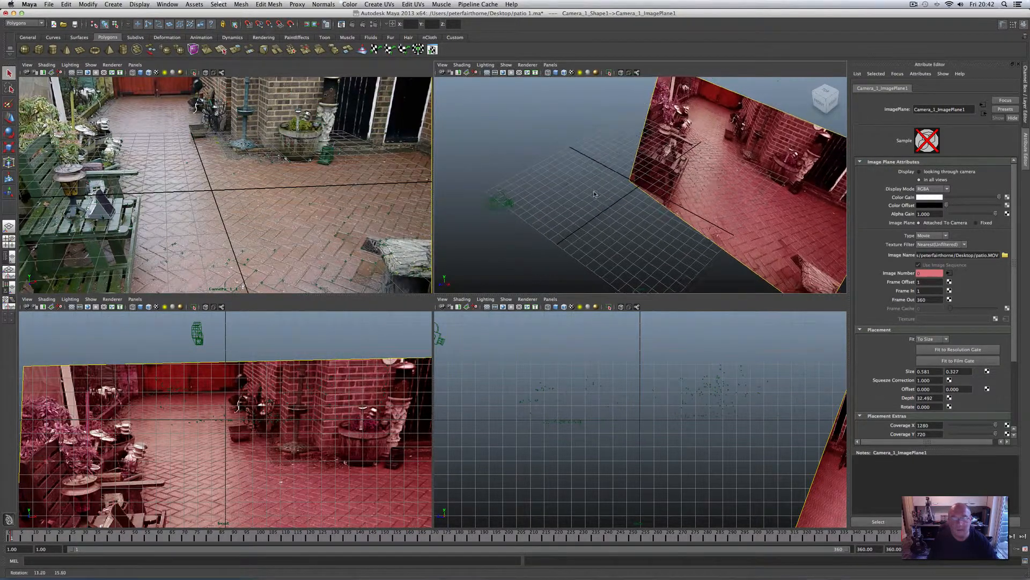
pyautogui.click(38, 49)
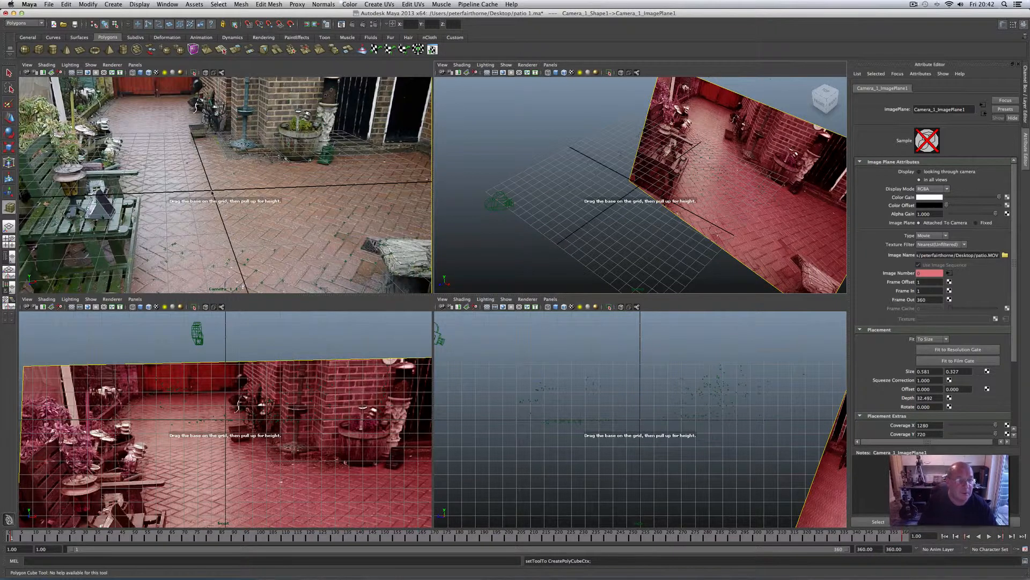
pyautogui.moveTo(213, 190); pyautogui.dragTo(270, 198)
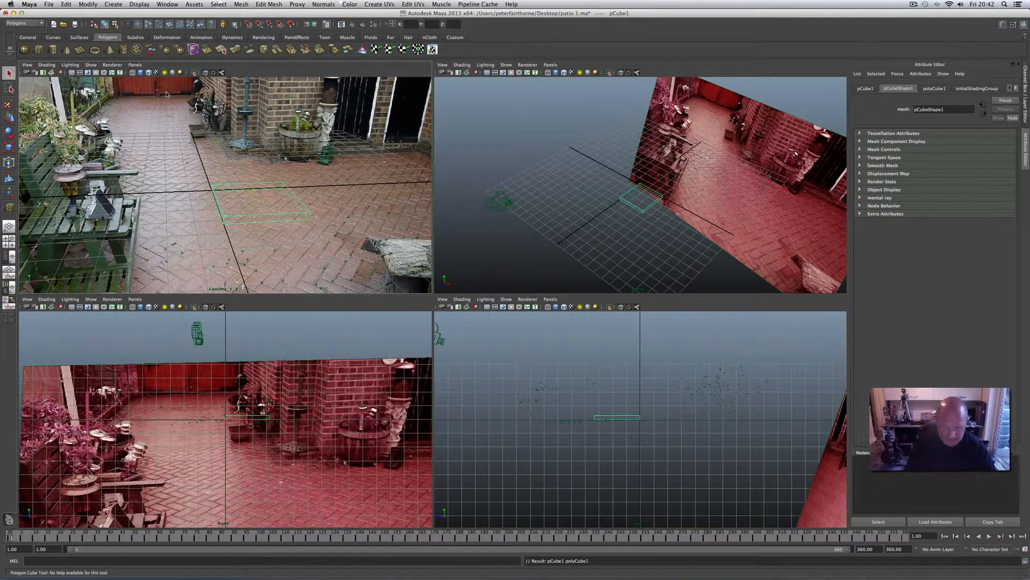
pyautogui.press('5')
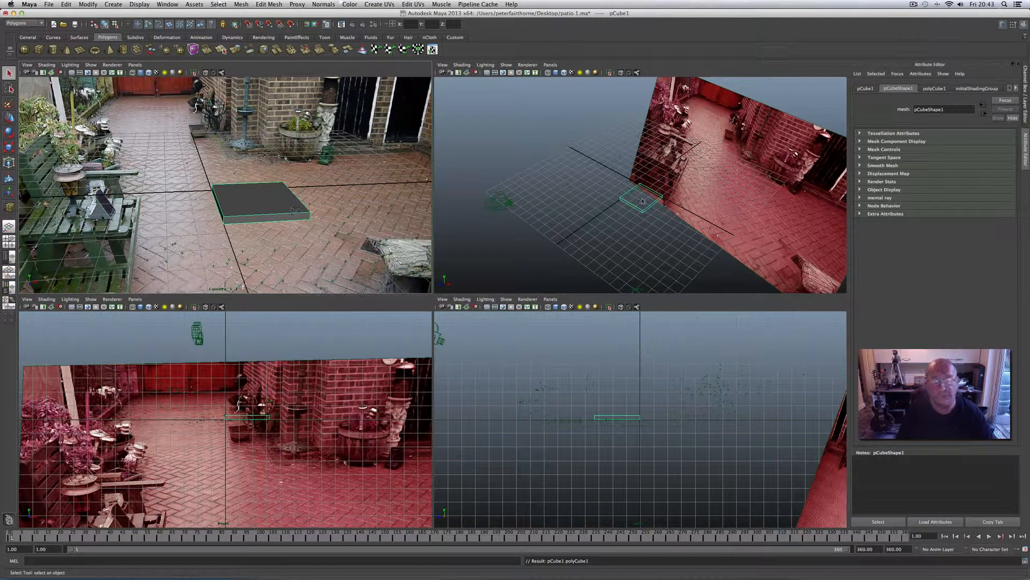
# Step: Create a polygon plane on the patio floor that extends beyond the flat cube on all sides
pyautogui.keyDown('alt'); pyautogui.moveTo(625, 207); pyautogui.dragTo(490, 208); pyautogui.keyUp('alt')
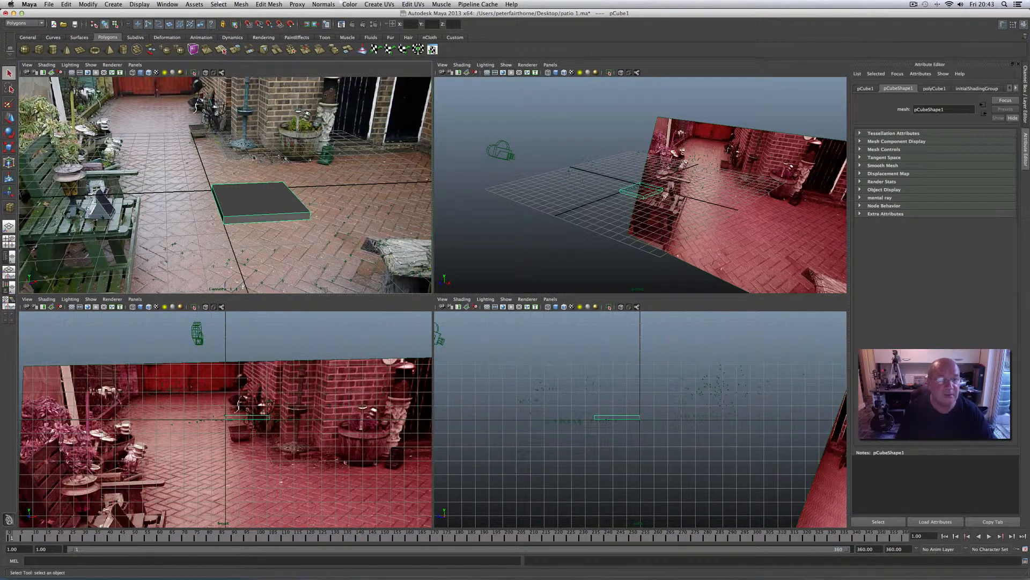
pyautogui.click(80, 49)
pyautogui.moveTo(165, 175); pyautogui.dragTo(405, 242)
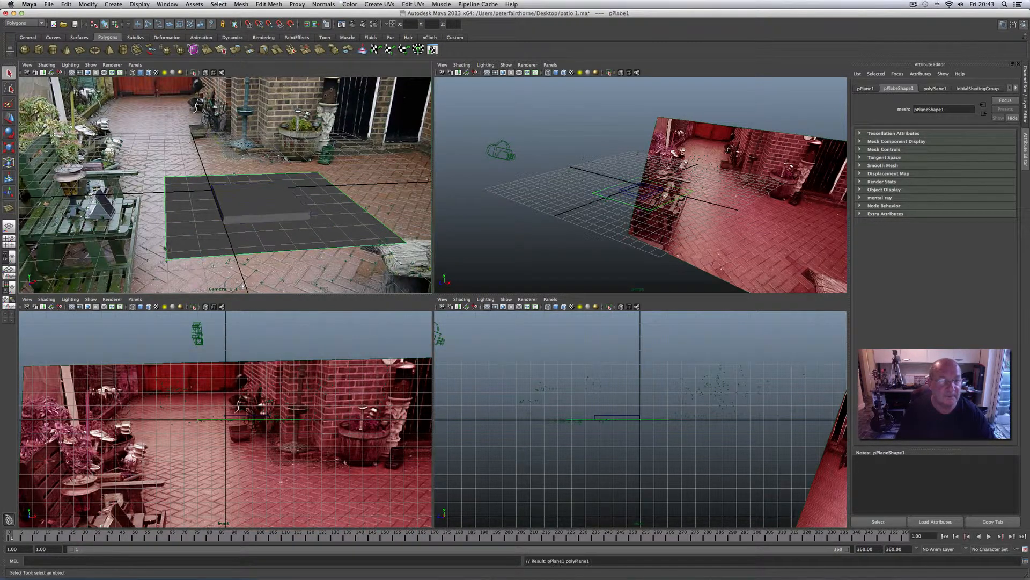
# Step: Create a directional light and raise it vertically above the plane
pyautogui.click(113, 5)
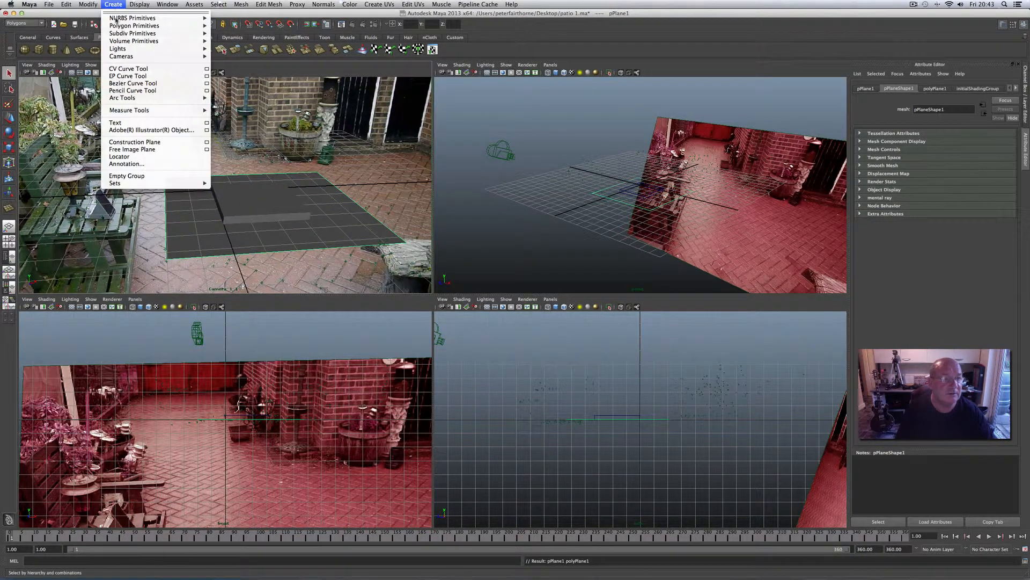
pyautogui.moveTo(119, 48)
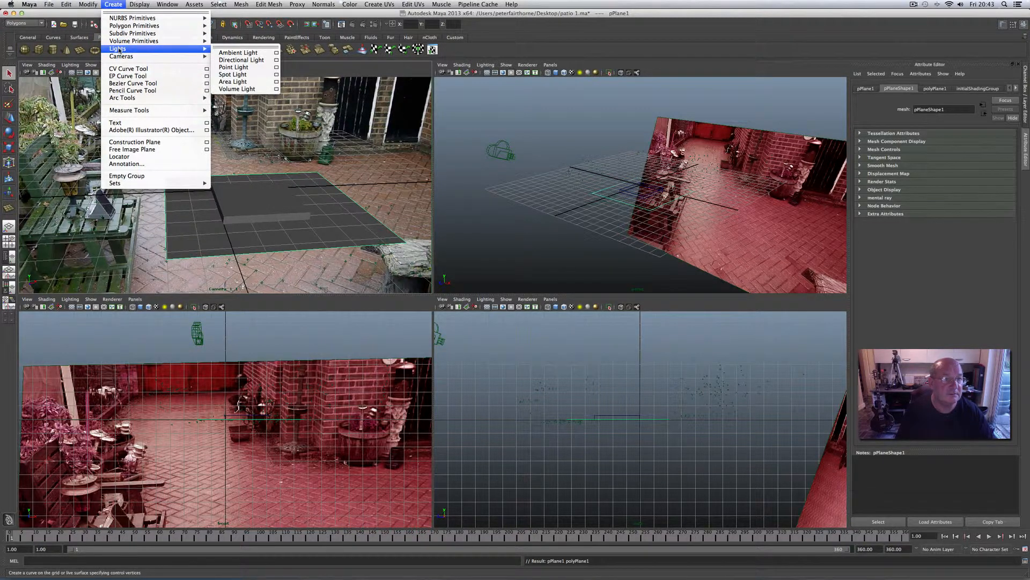
pyautogui.click(233, 62)
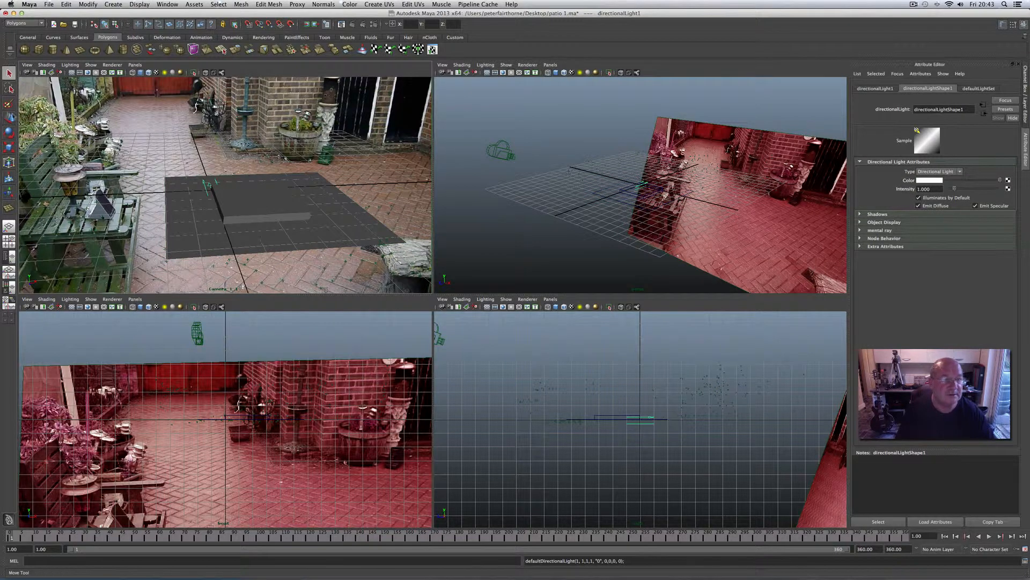
pyautogui.press('w')
pyautogui.moveTo(212, 137); pyautogui.dragTo(213, 58)
# Step: Rotate the directional light so that it shines steeply down onto the cube and plane
pyautogui.click(10, 132)
pyautogui.moveTo(162, 140); pyautogui.dragTo(170, 129)
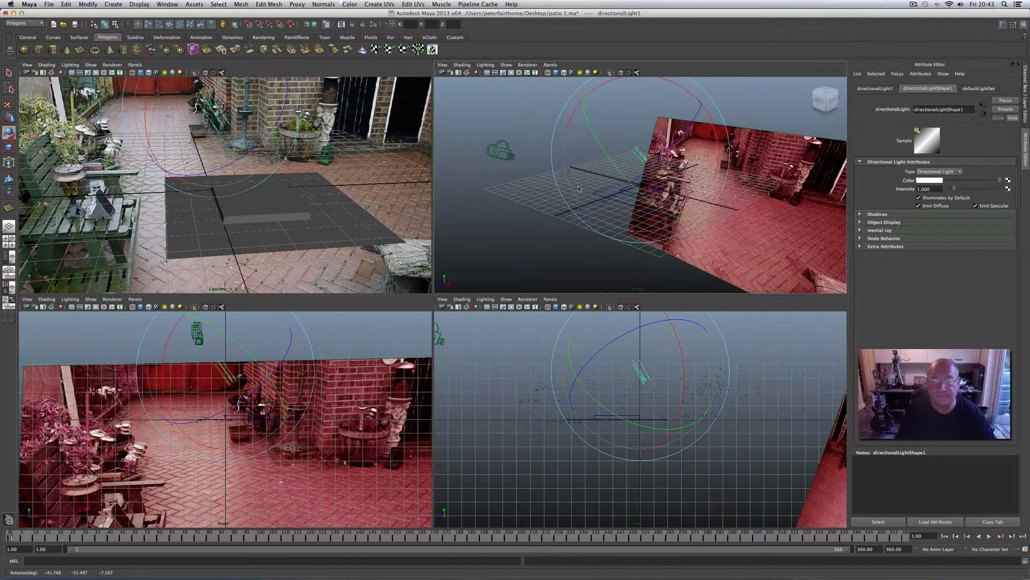
pyautogui.keyDown('alt'); pyautogui.moveTo(612, 137); pyautogui.dragTo(569, 193); pyautogui.keyUp('alt')
pyautogui.moveTo(596, 158); pyautogui.dragTo(616, 156)
pyautogui.keyDown('alt'); pyautogui.moveTo(609, 242); pyautogui.dragTo(576, 192); pyautogui.keyUp('alt')
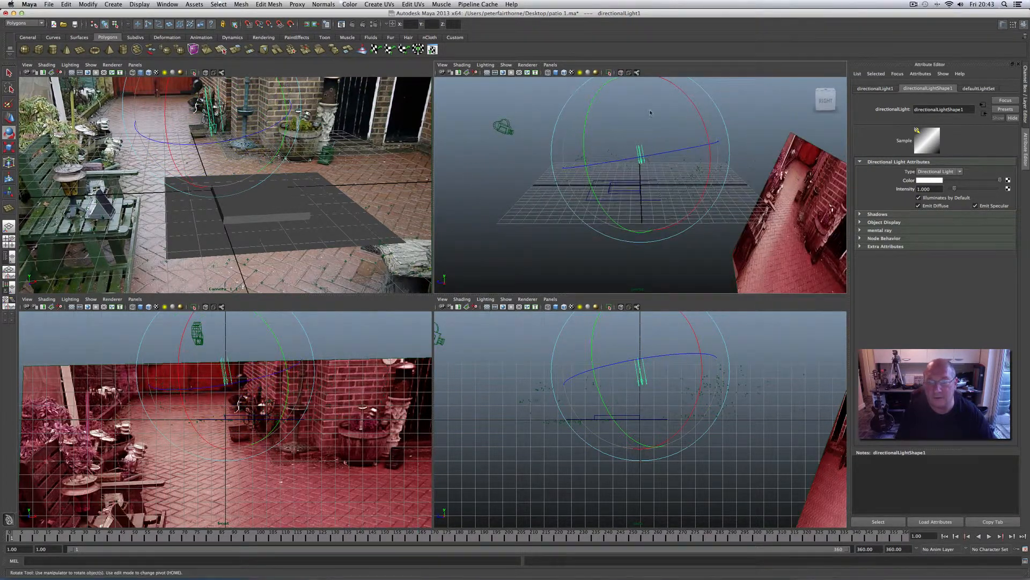
pyautogui.moveTo(646, 116); pyautogui.dragTo(634, 137)
pyautogui.moveTo(609, 162)
pyautogui.keyDown('alt'); pyautogui.mouseDown()
pyautogui.moveTo(665, 182)
pyautogui.moveTo(618, 155)
pyautogui.mouseUp(); pyautogui.keyUp('alt')
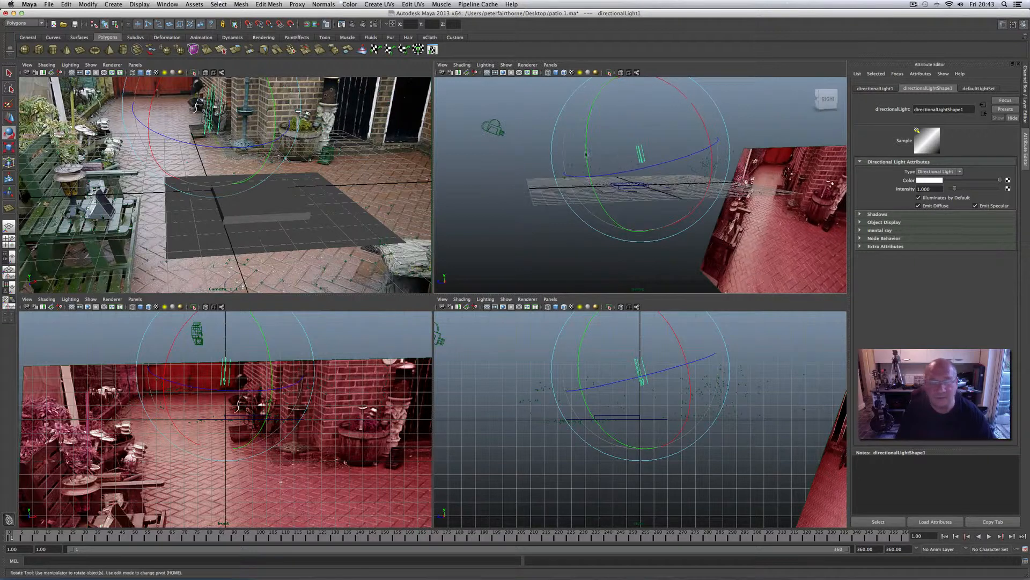
pyautogui.press('w')
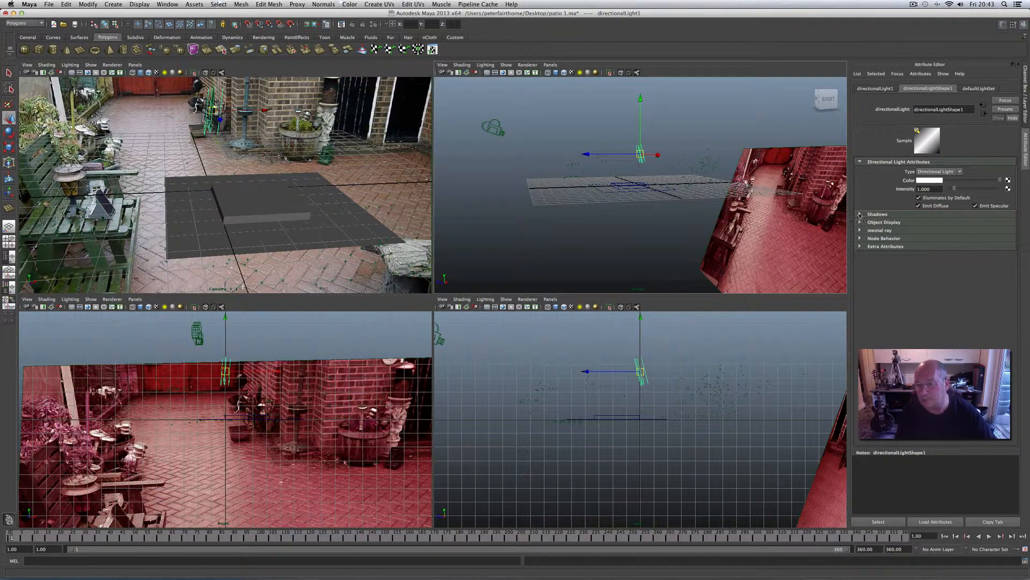
# Step: Enable depth map shadows on the directional light and display scene lighting and shadows in the camera view
pyautogui.click(860, 214)
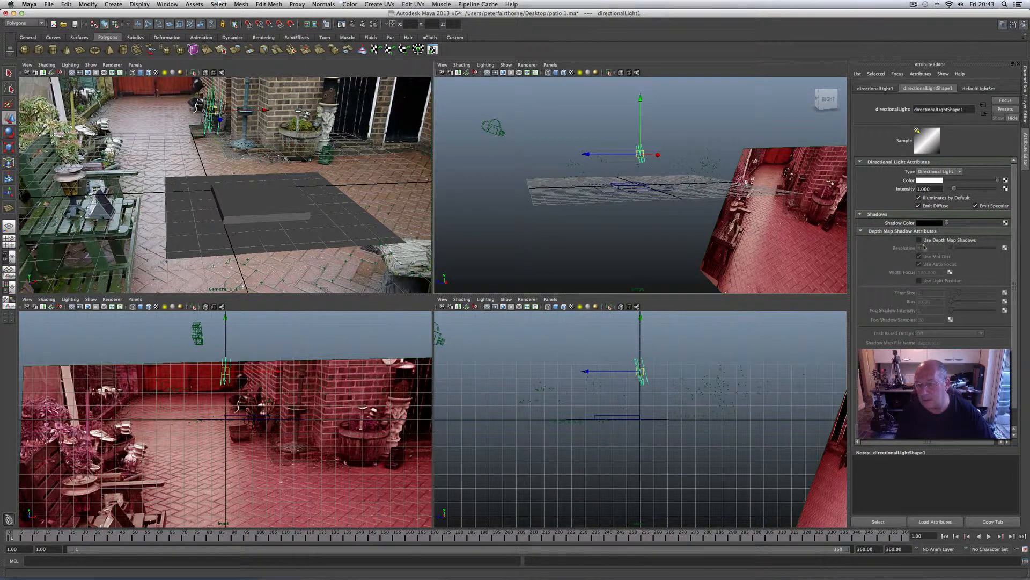
pyautogui.click(919, 240)
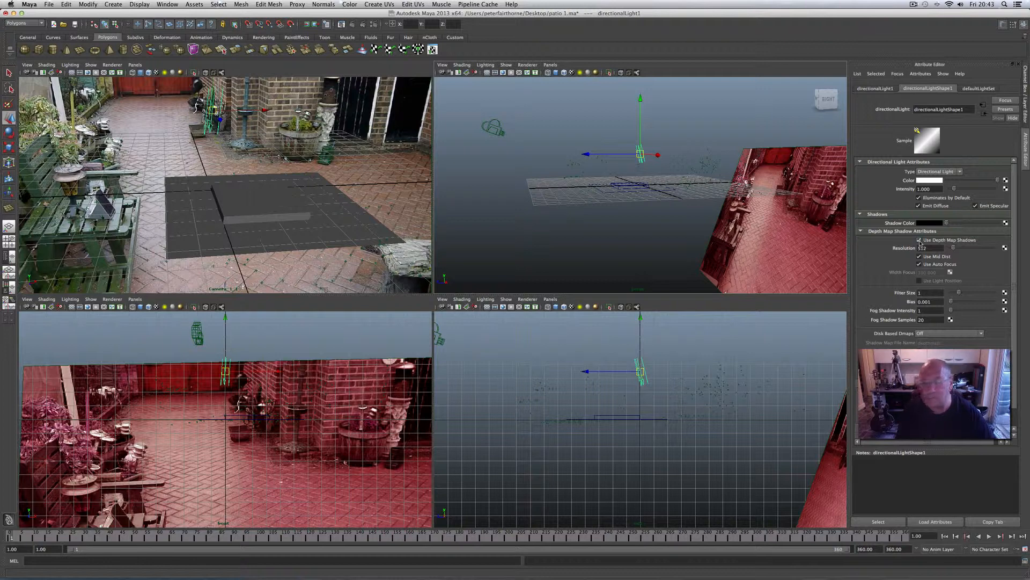
pyautogui.click(165, 73)
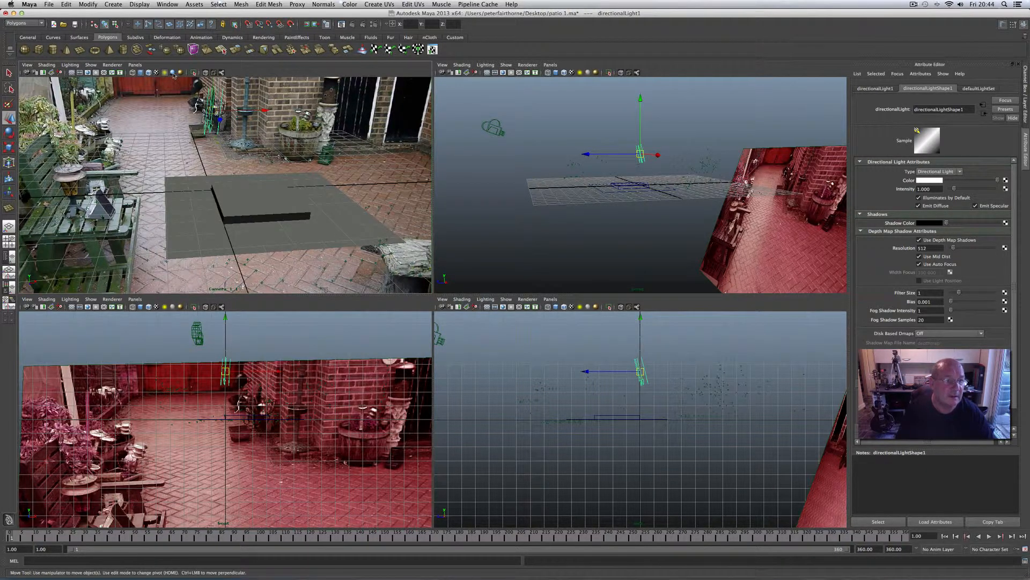
pyautogui.click(173, 74)
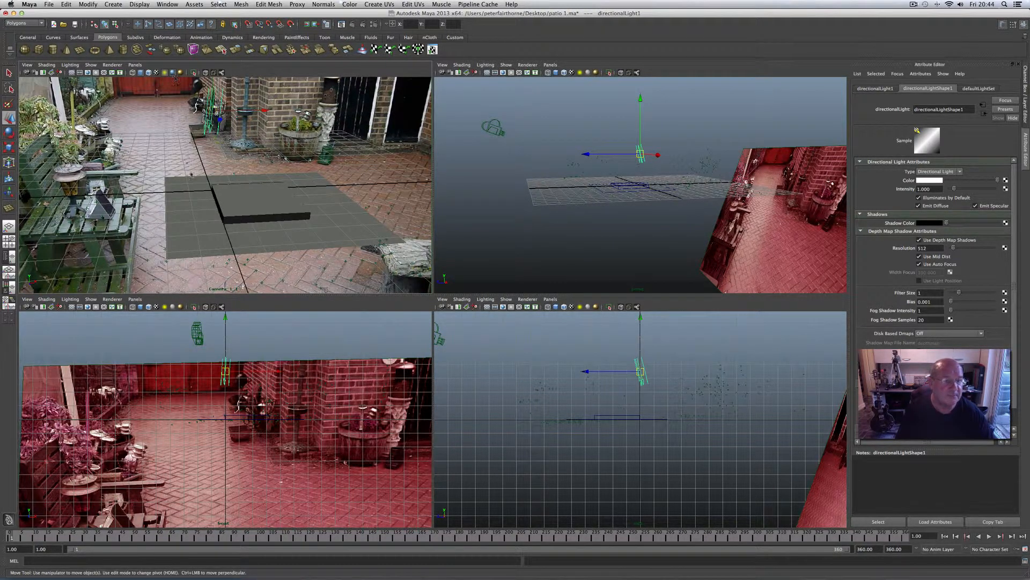
# Step: Rotate the directional light to cast the cube's shadow toward the camera and test-render the frame through Camera_1_1
pyautogui.click(8, 132)
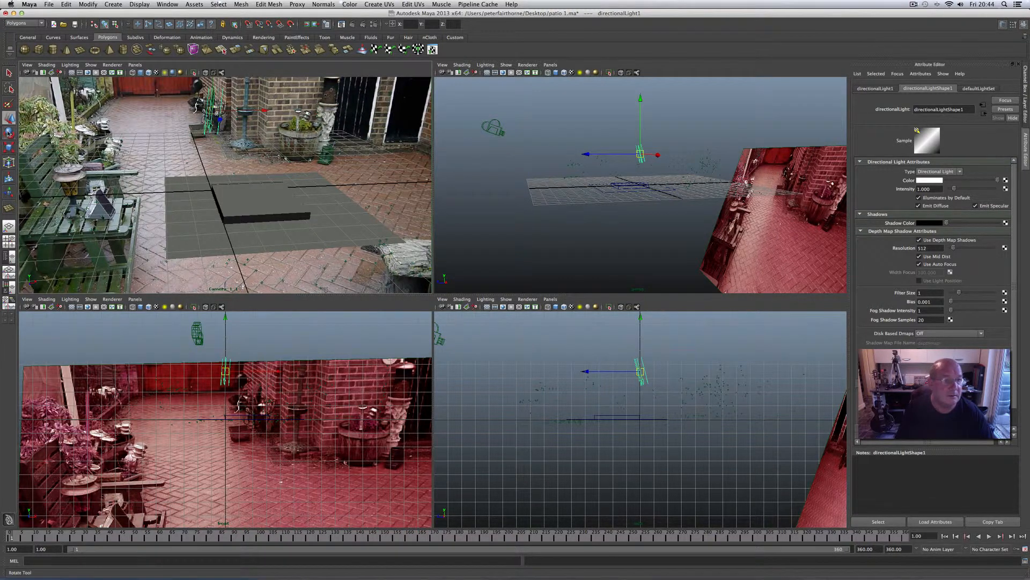
pyautogui.moveTo(228, 140)
pyautogui.mouseDown()
pyautogui.moveTo(191, 149)
pyautogui.moveTo(151, 136)
pyautogui.moveTo(166, 111)
pyautogui.moveTo(174, 134)
pyautogui.moveTo(117, 122)
pyautogui.moveTo(111, 110)
pyautogui.mouseUp()
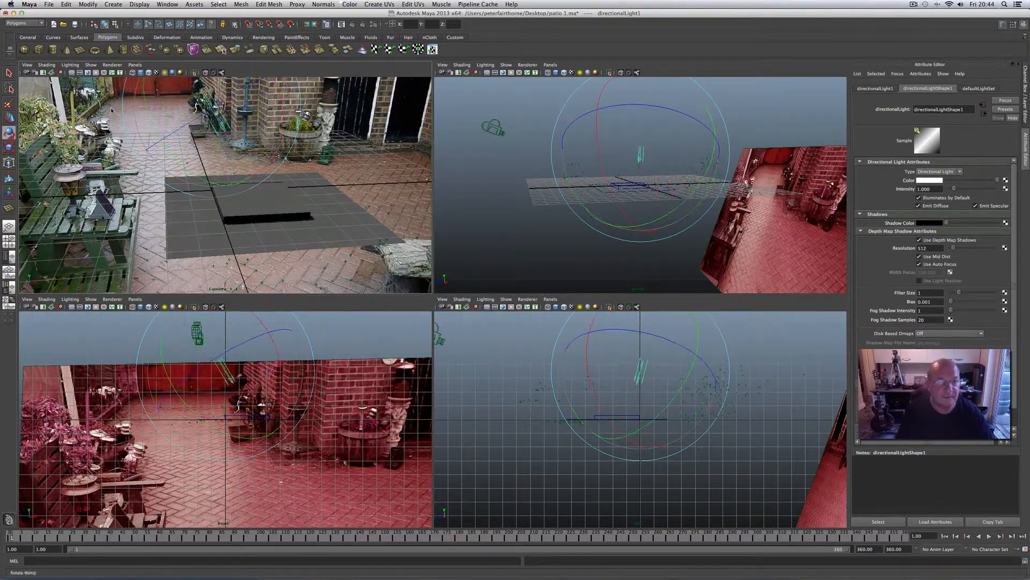
pyautogui.click(353, 25)
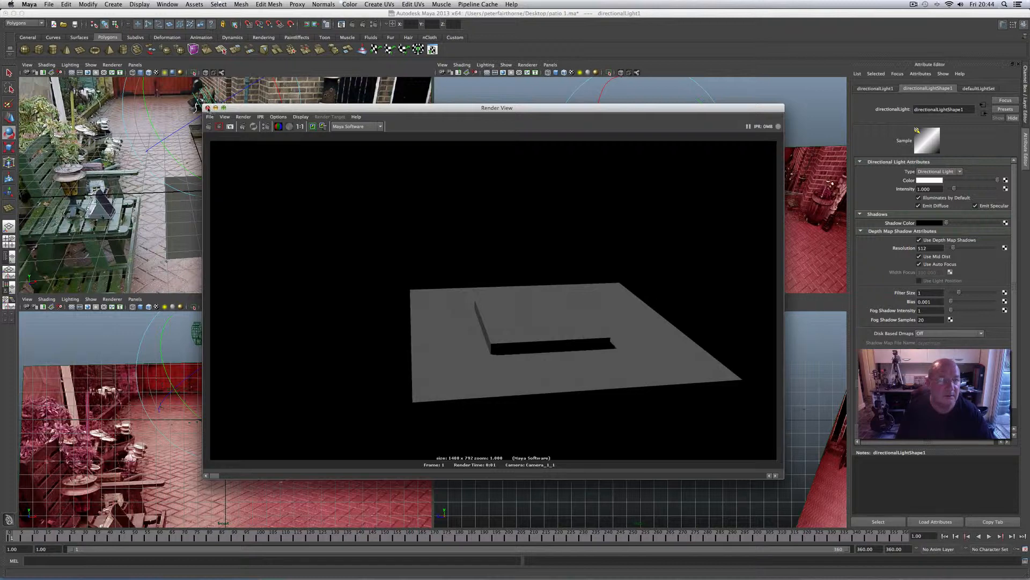
pyautogui.click(208, 108)
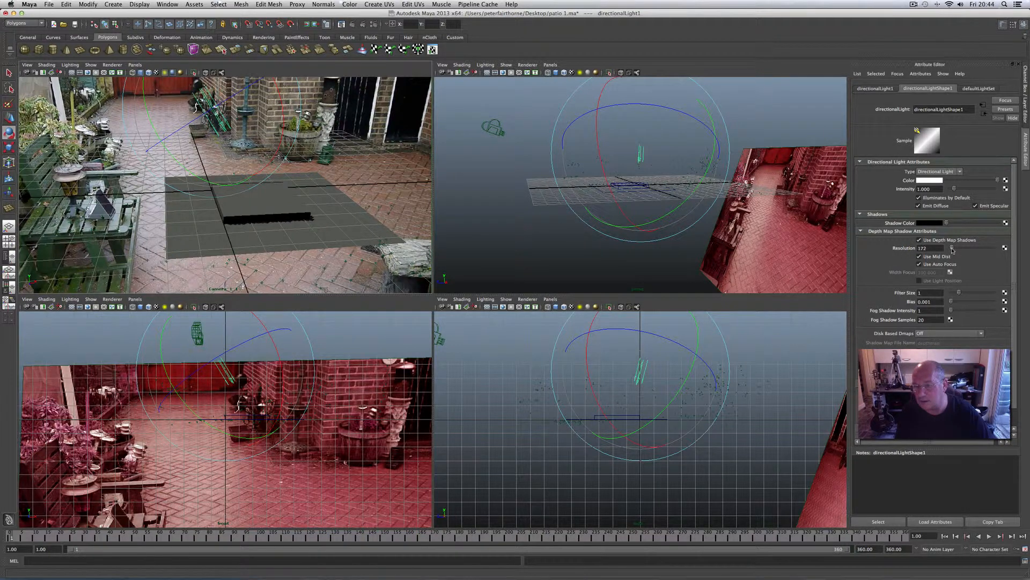
# Step: Soften the light's depth map shadow with resolution 94 and filter size 3, and render the current frame again
pyautogui.moveTo(953, 250); pyautogui.dragTo(952, 250)
pyautogui.moveTo(959, 293); pyautogui.dragTo(973, 293)
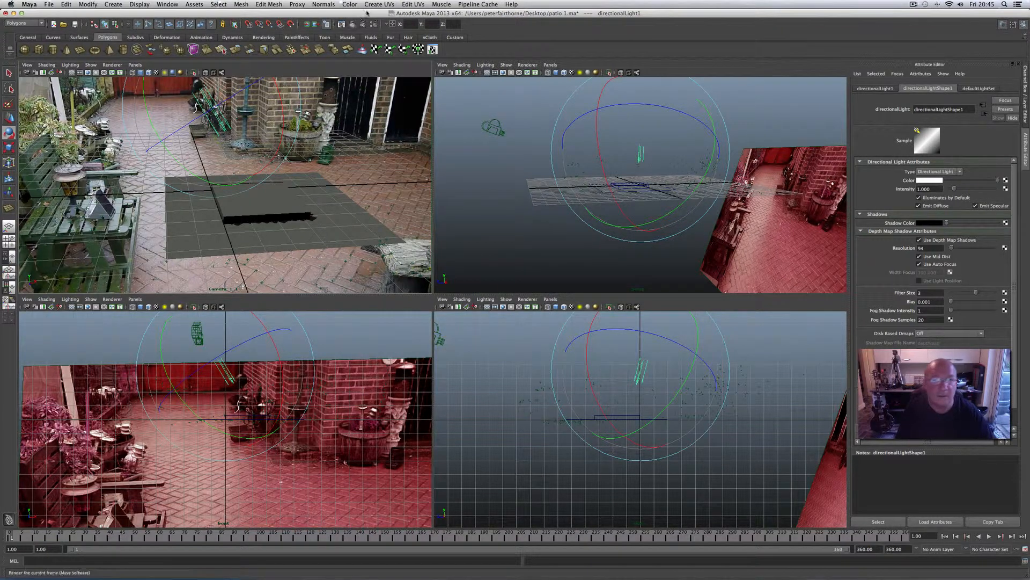
pyautogui.click(353, 25)
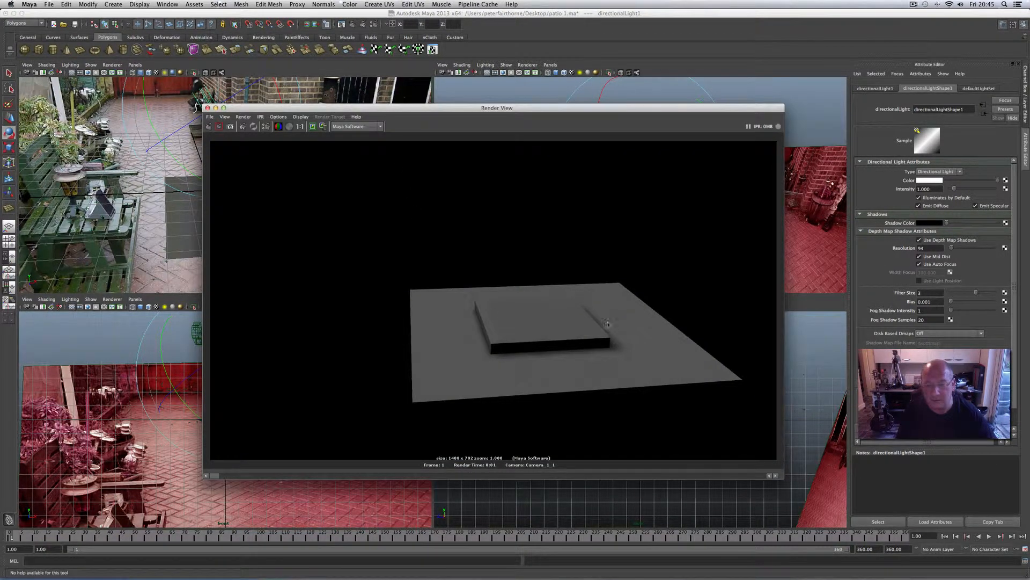
# Step: Set the directional light's depth map shadow filter size to 4 and render the current frame again
pyautogui.moveTo(502, 106); pyautogui.dragTo(468, 90)
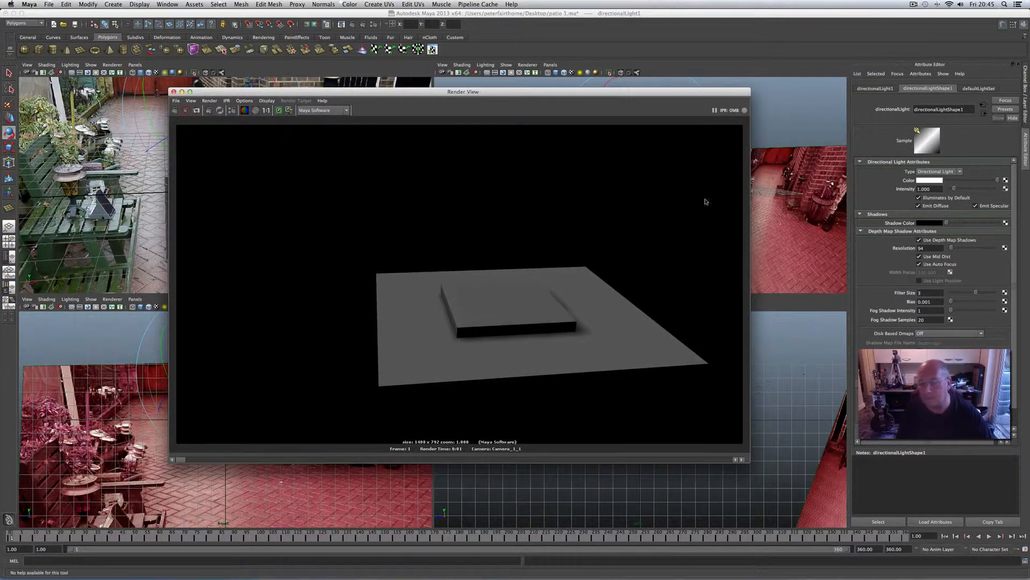
pyautogui.click(978, 294)
pyautogui.click(986, 294)
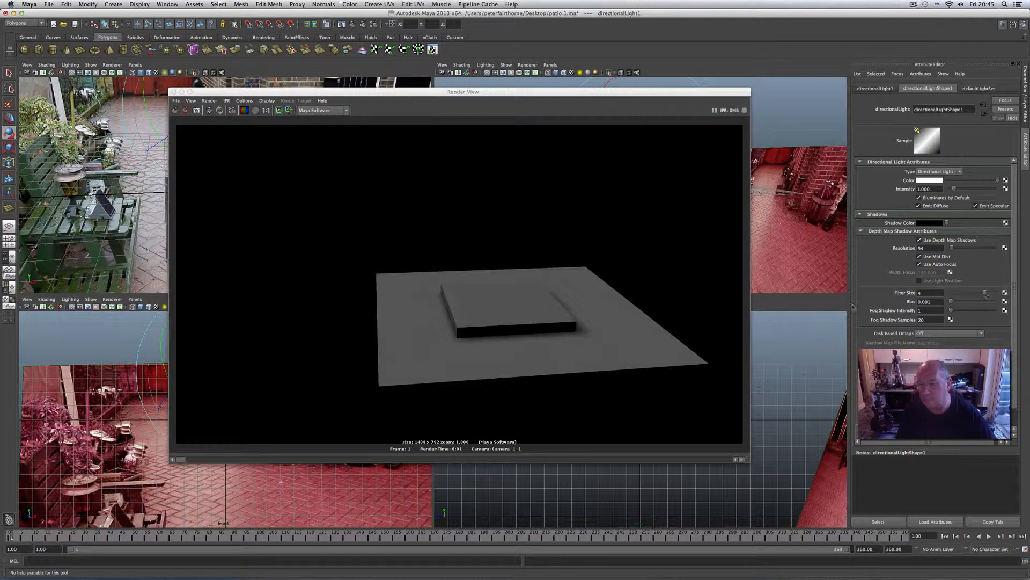
pyautogui.click(187, 110)
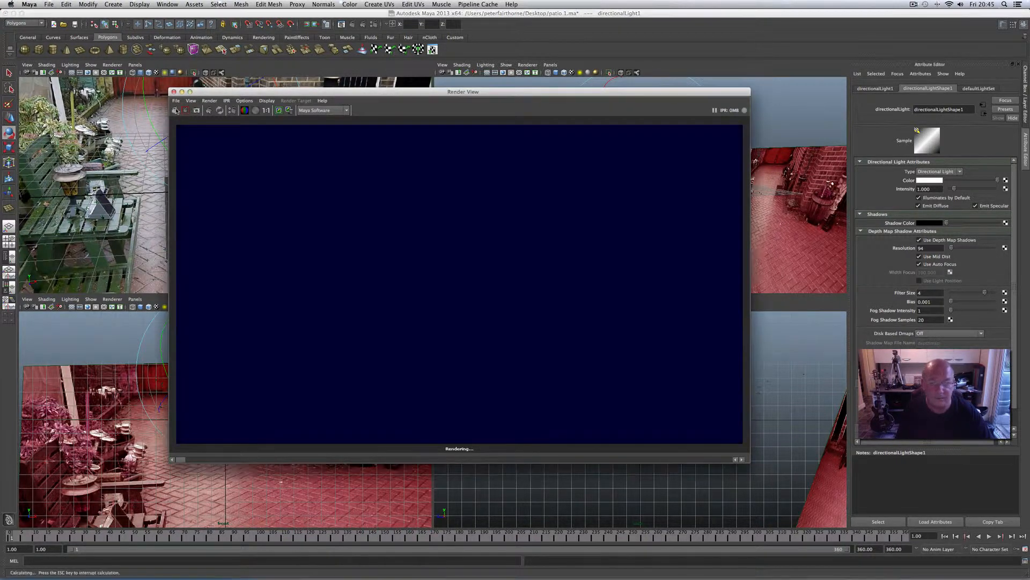
# Step: Set the directional light's shadow filter size to 2, re-render the frame to compare the shadow edge, and close the render
pyautogui.click(987, 293)
pyautogui.moveTo(985, 294); pyautogui.dragTo(975, 293)
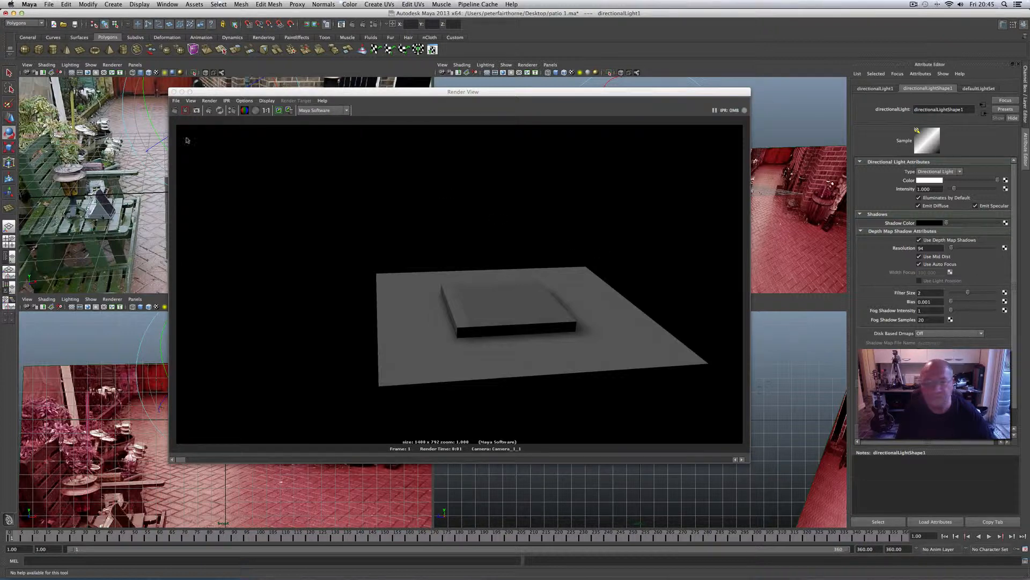
pyautogui.click(185, 111)
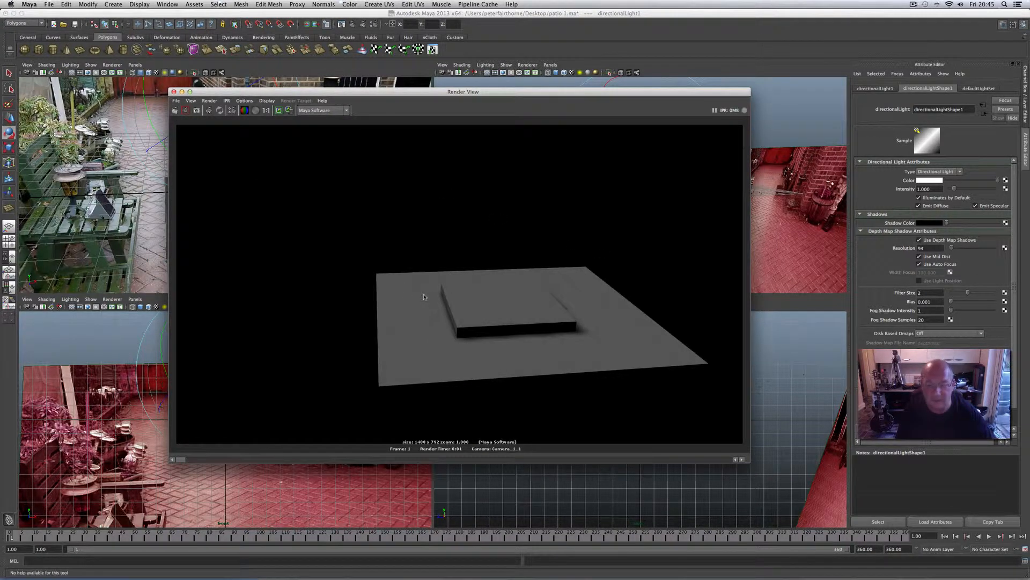
pyautogui.moveTo(210, 95); pyautogui.dragTo(412, 142)
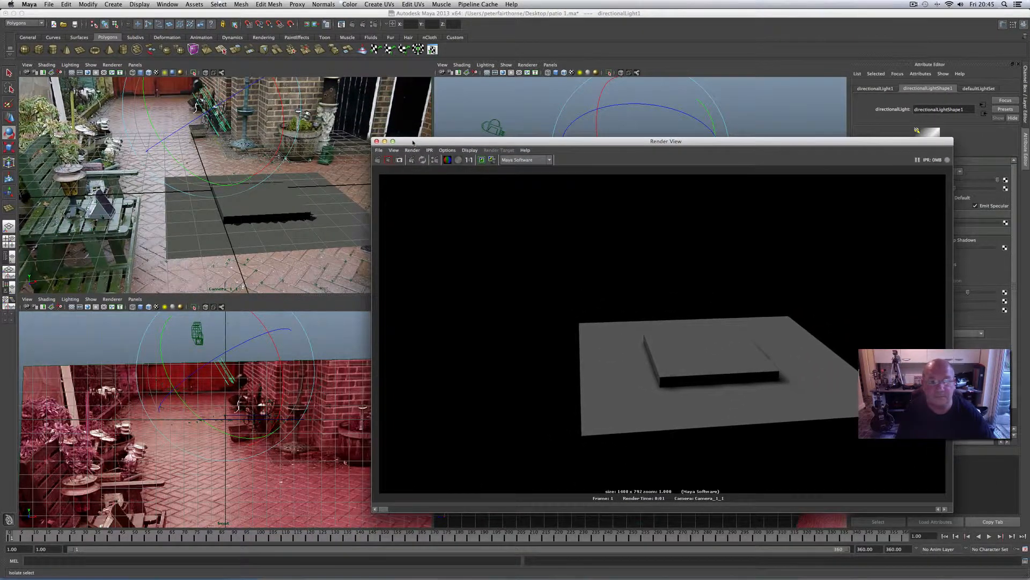
pyautogui.click(377, 141)
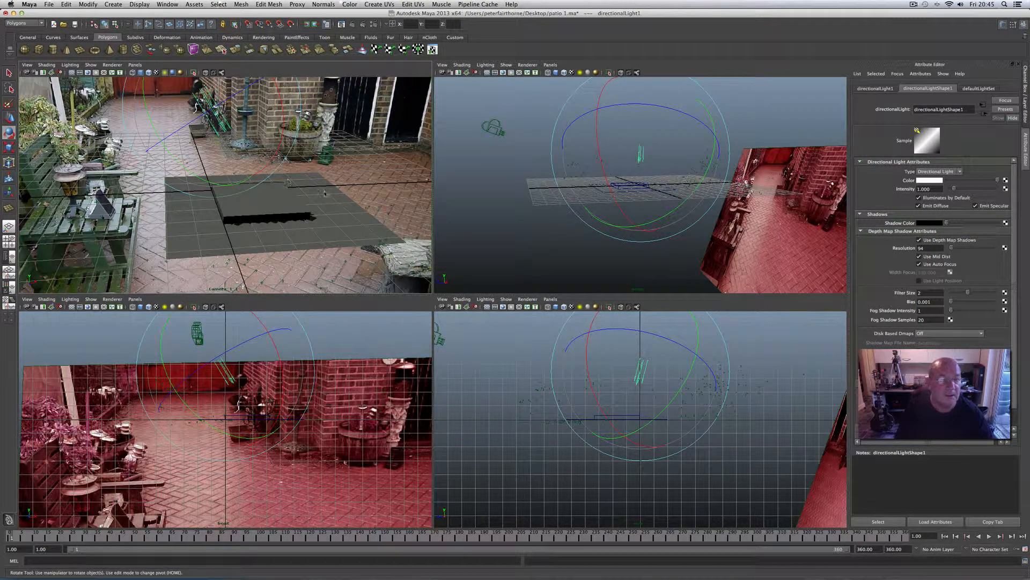
# Step: Assign a new Use Background material to the ground plane under the cube
pyautogui.press('w')
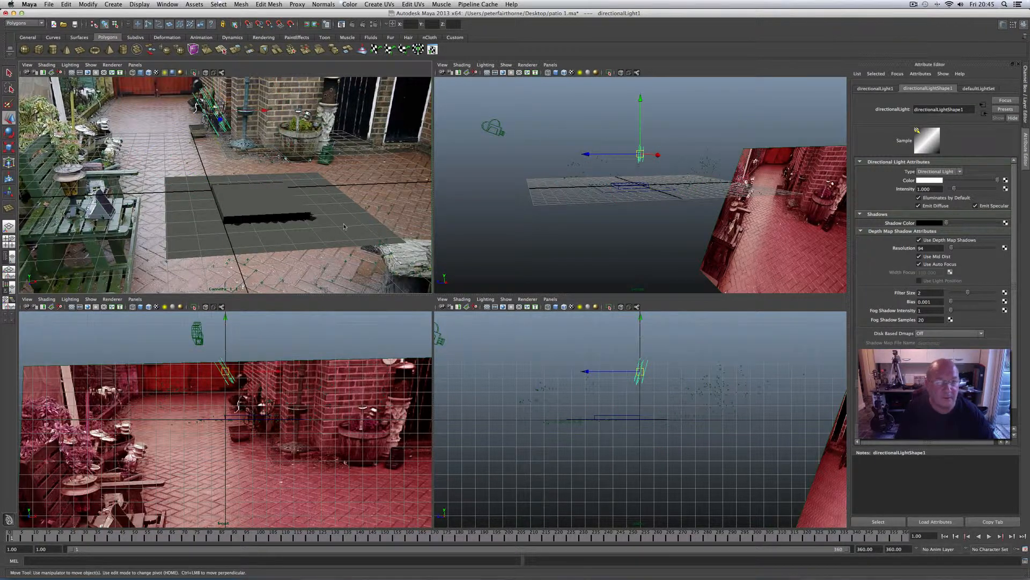
pyautogui.click(341, 227)
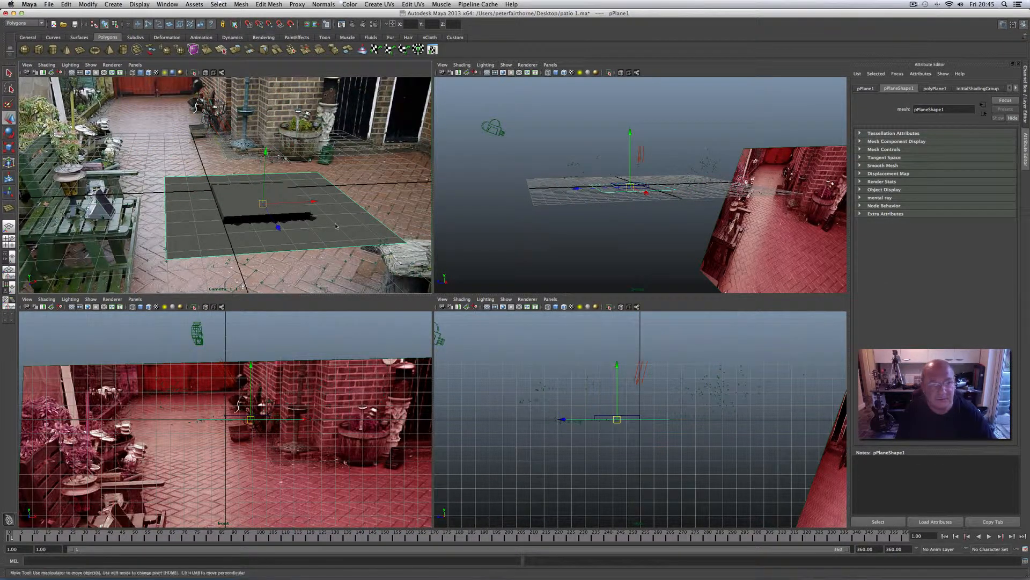
pyautogui.moveTo(335, 226); pyautogui.dragTo(337, 338, button='right')
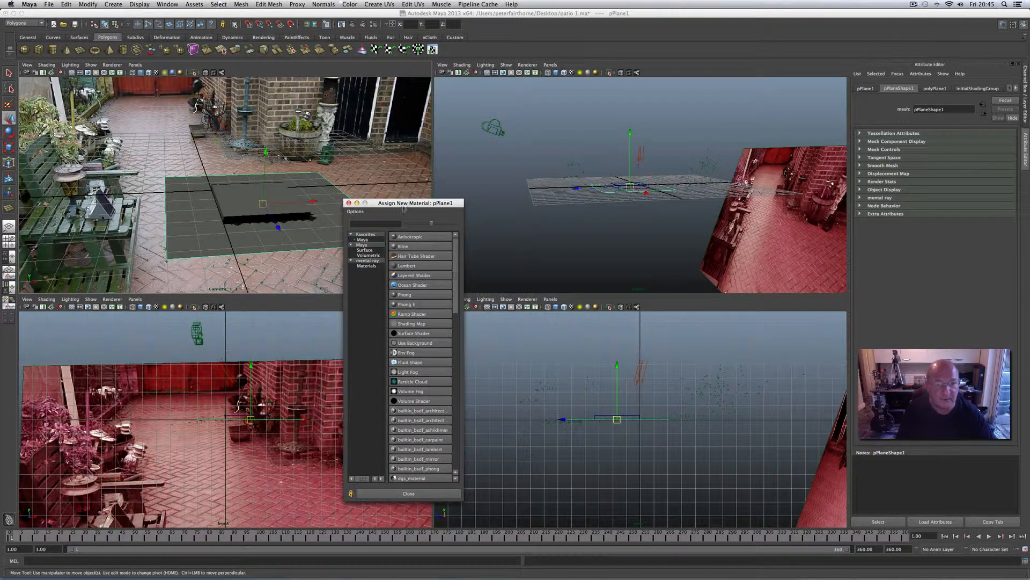
pyautogui.moveTo(403, 208); pyautogui.dragTo(460, 103)
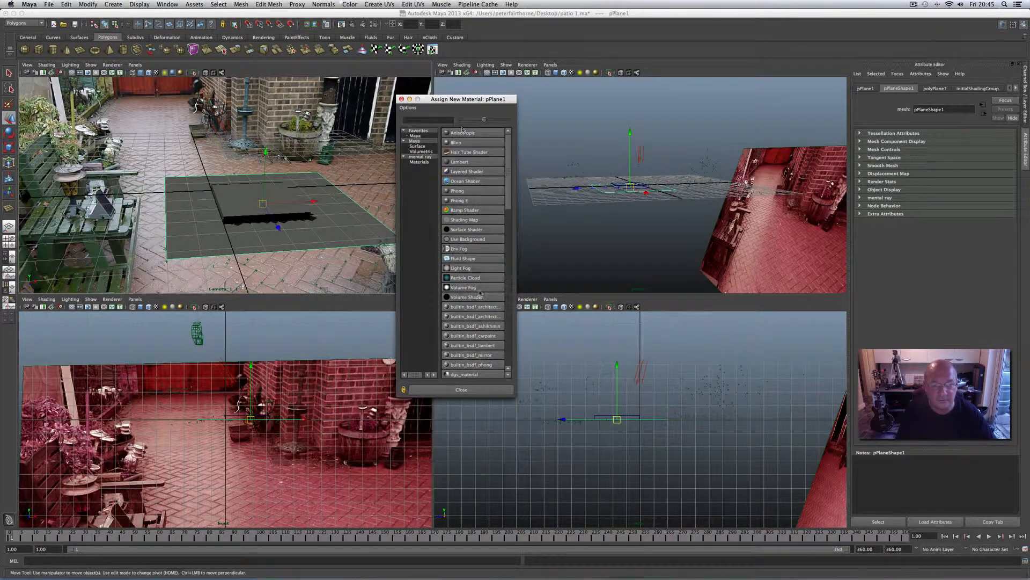
pyautogui.click(468, 240)
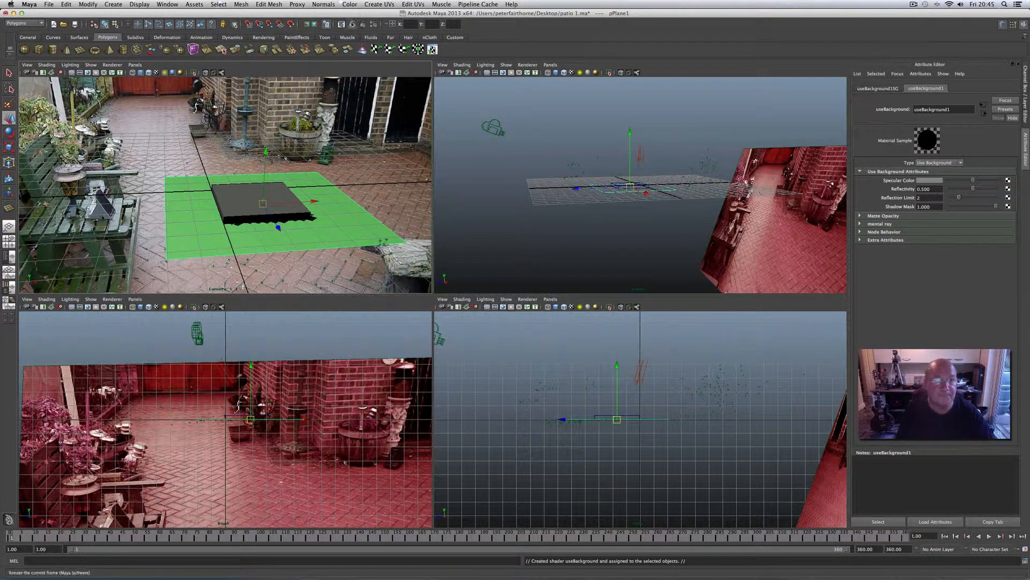
# Step: Render the current frame, inspect the cube and its shadow in the alpha channel, and close the render after restoring the RGB display
pyautogui.click(341, 24)
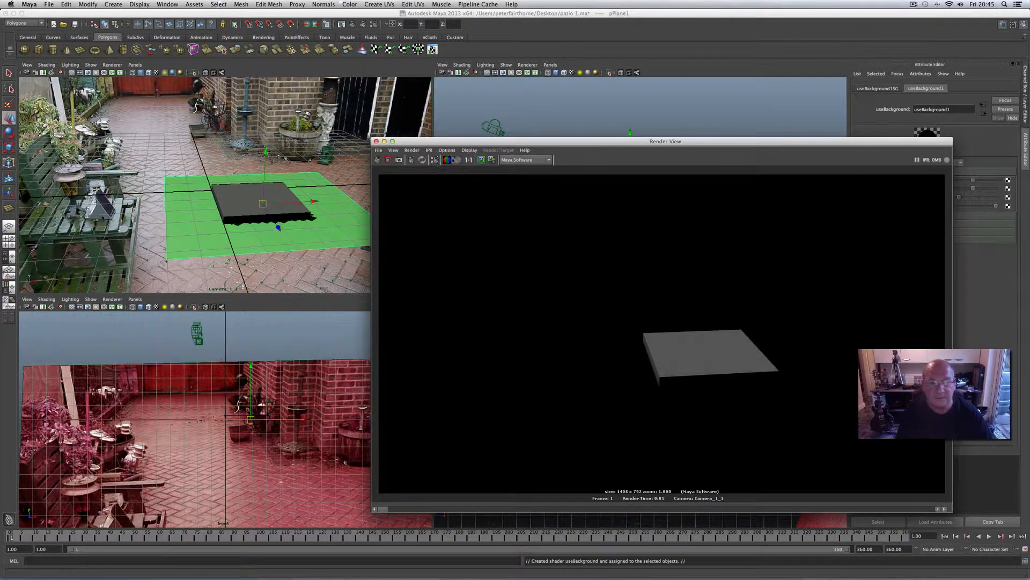
pyautogui.click(458, 159)
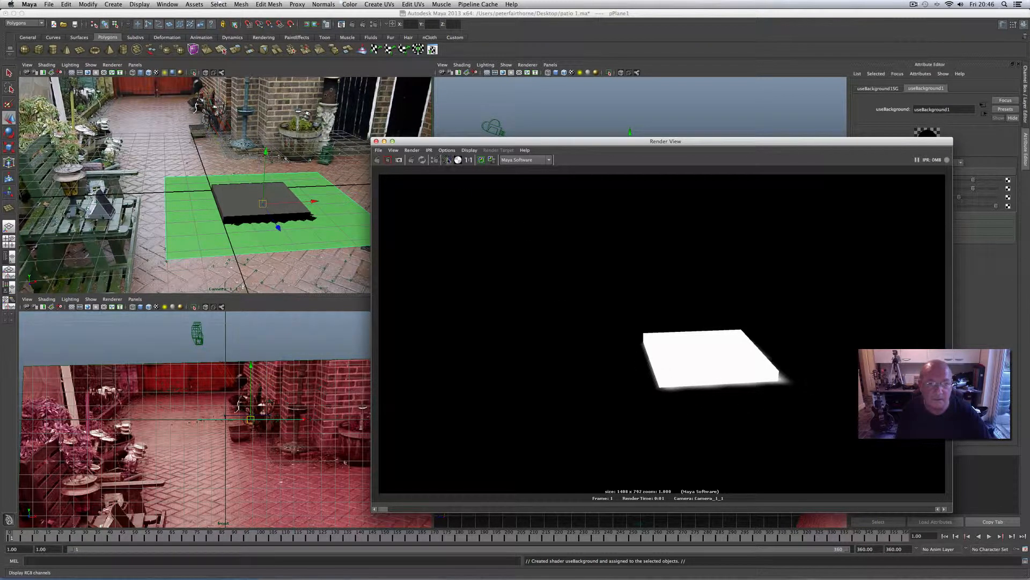
pyautogui.click(447, 160)
pyautogui.moveTo(378, 144); pyautogui.dragTo(356, 138)
pyautogui.click(354, 136)
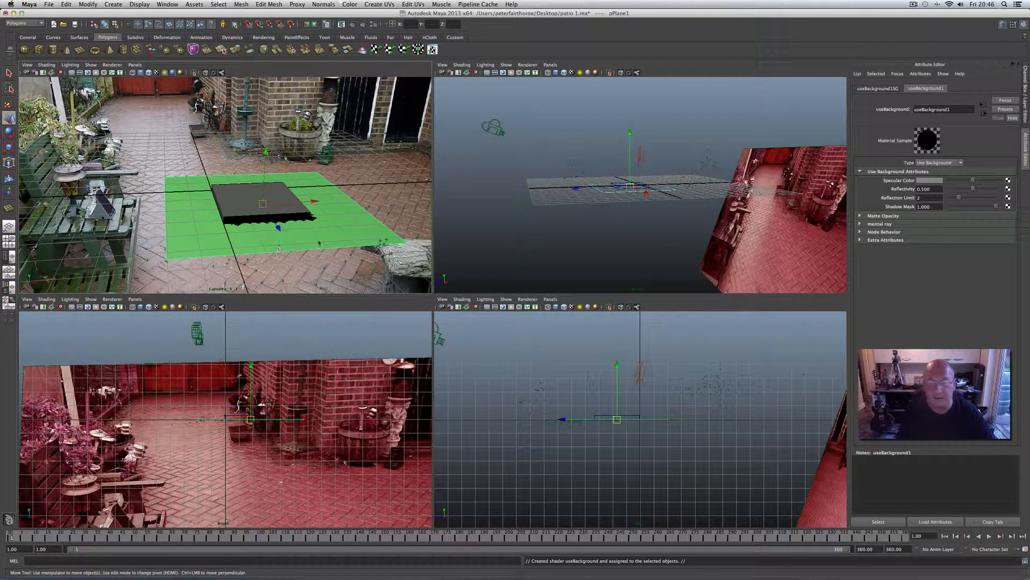
pyautogui.keyDown('alt'); pyautogui.moveTo(496, 216); pyautogui.dragTo(611, 229); pyautogui.keyUp('alt')
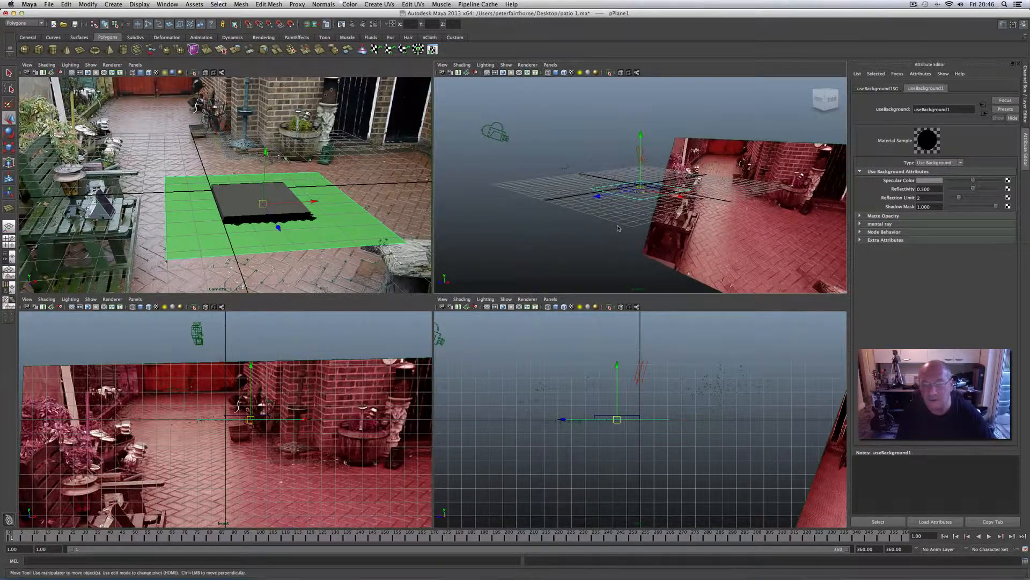